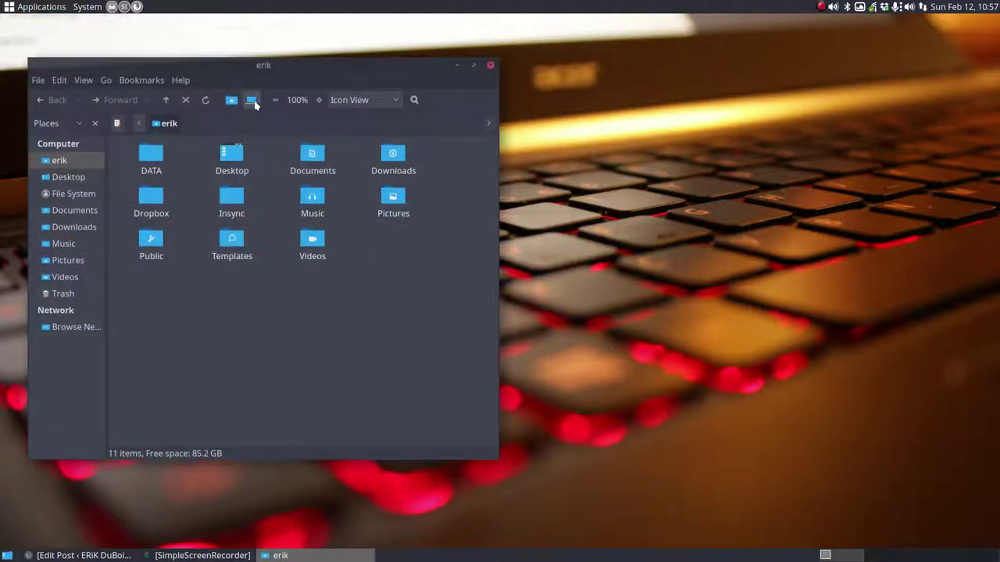
# Show the hidden files in the home folder and select the marco-compton.conf and metacity-compton.conf files in .config.
pyautogui.moveTo(266, 73); pyautogui.dragTo(475, 96)
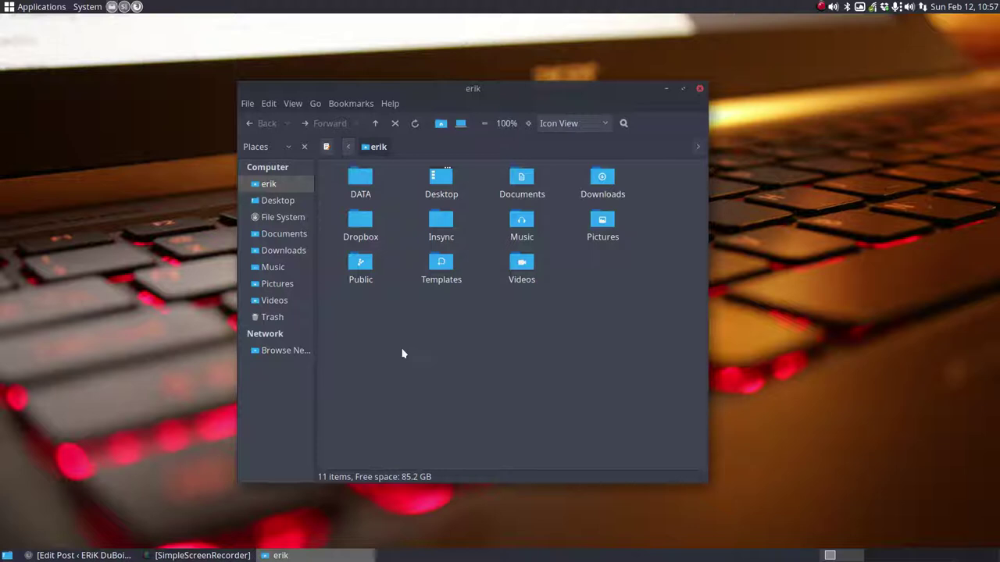
pyautogui.hotkey('ctrl', 'h')
pyautogui.doubleClick(522, 298)
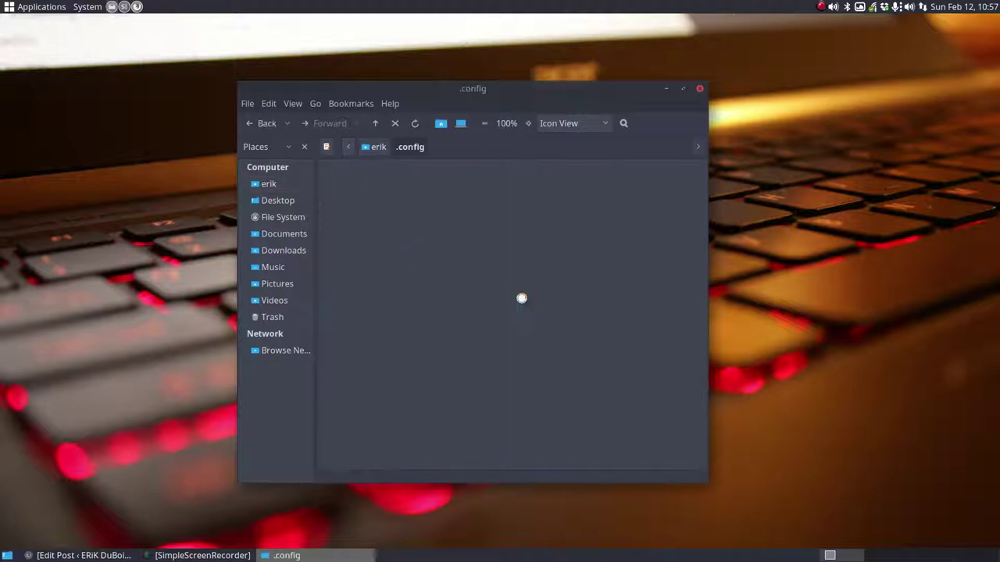
pyautogui.scroll(-5, 470, 304)
pyautogui.moveTo(483, 338); pyautogui.dragTo(649, 361)
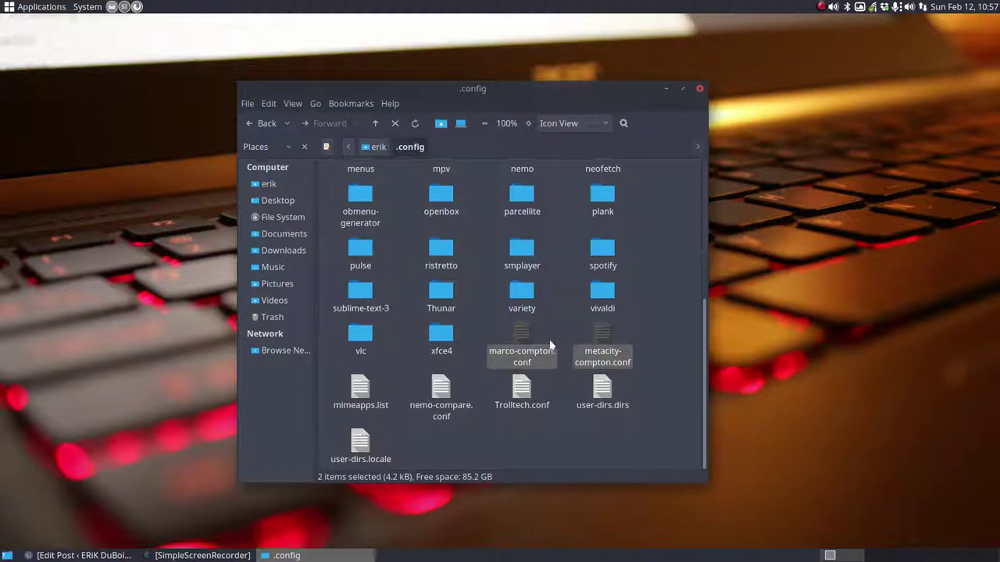
# Uncomment the shadow-red = 1.0 line in marco-compton.conf, then save and close the file.
pyautogui.doubleClick(526, 340)
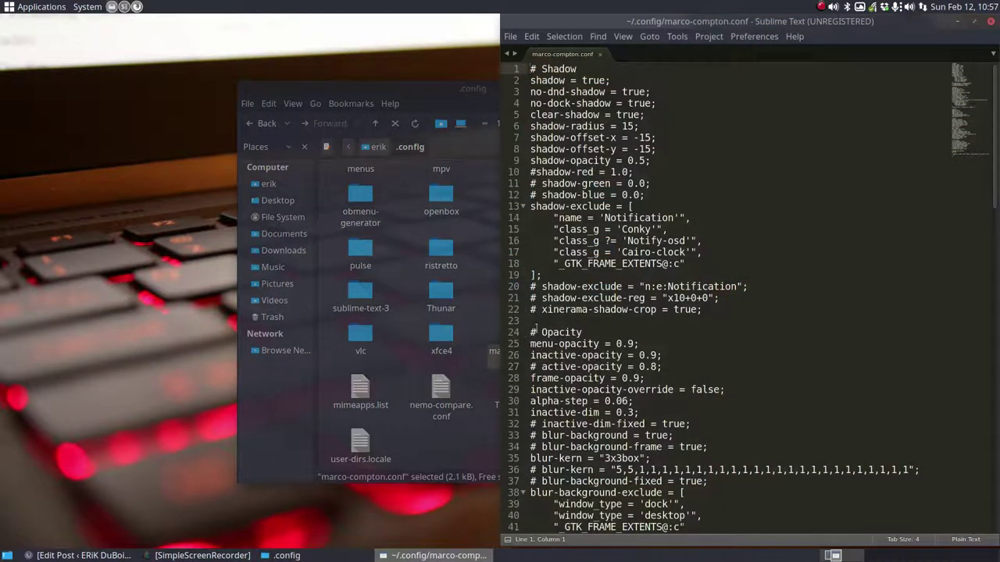
pyautogui.moveTo(764, 21); pyautogui.dragTo(609, 19)
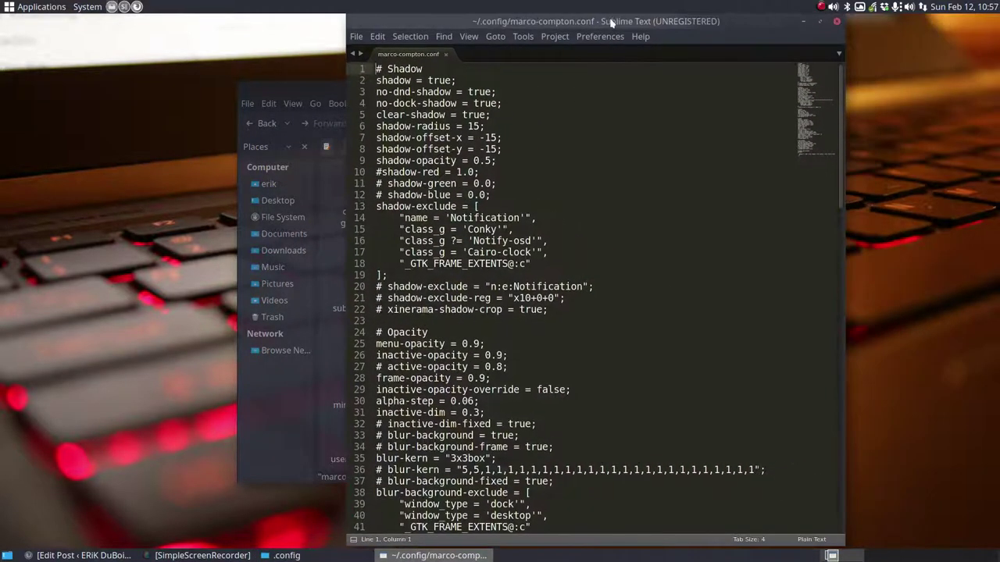
pyautogui.doubleClick(611, 21)
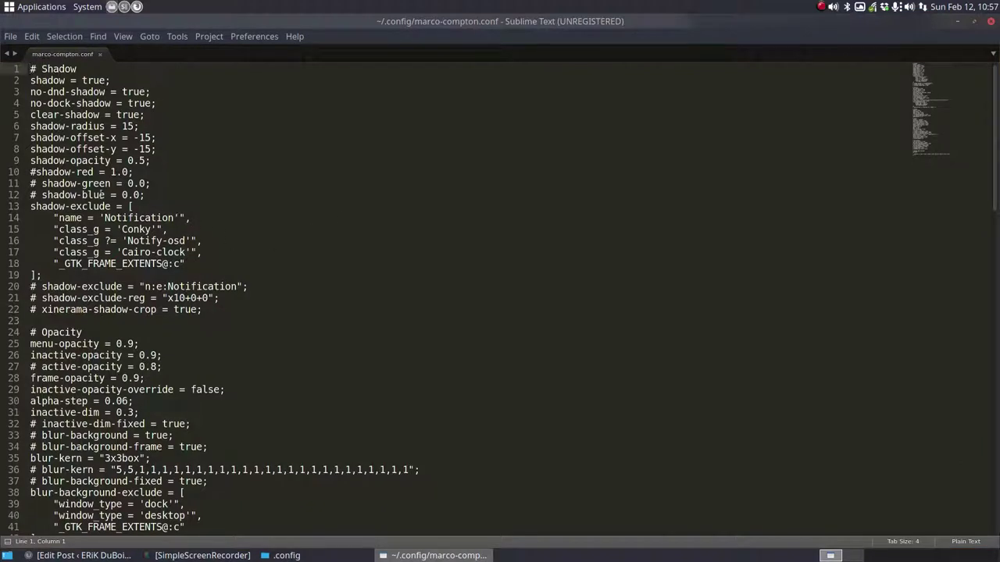
pyautogui.click(34, 172)
pyautogui.press('BackSpace')
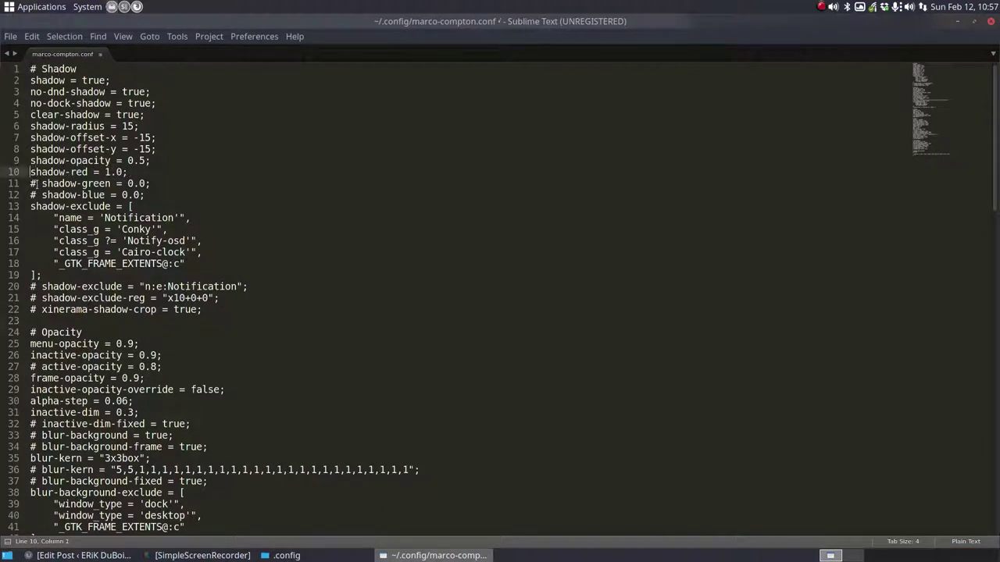
pyautogui.hotkey('ctrl', 's')
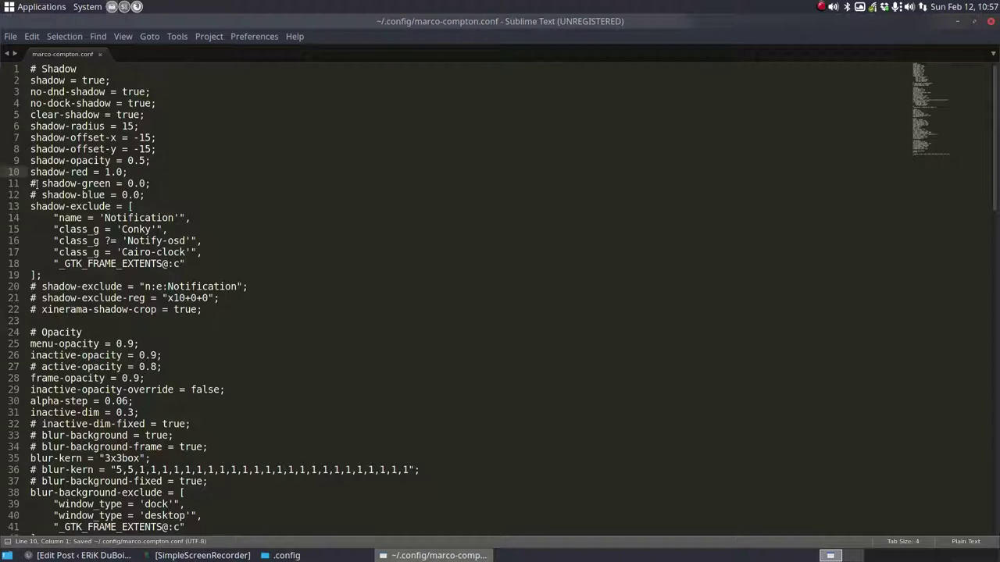
pyautogui.click(989, 22)
# Uncomment the shadow-green = 1.0 line in metacity-compton.conf, then save and close the file.
pyautogui.doubleClick(602, 334)
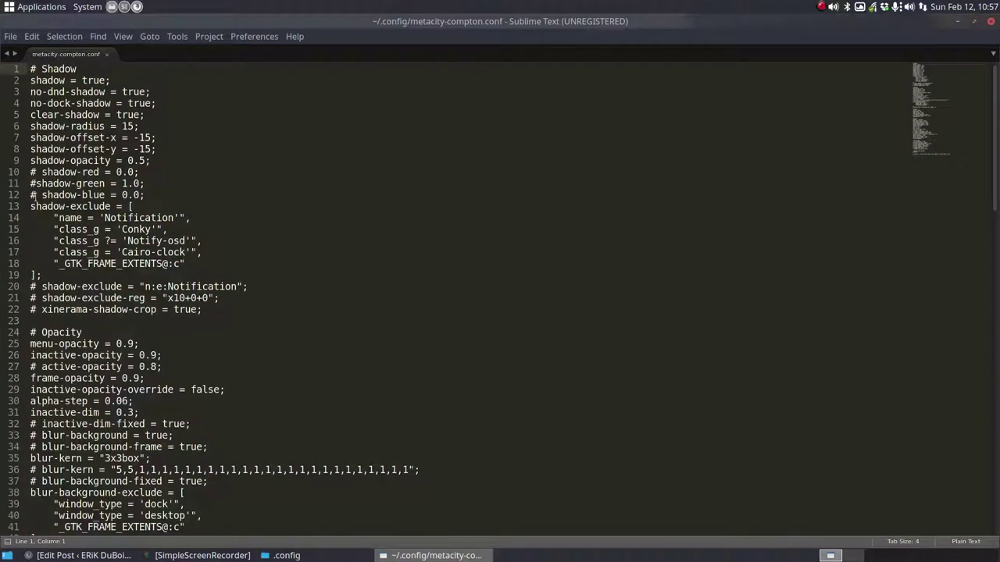
pyautogui.click(34, 183)
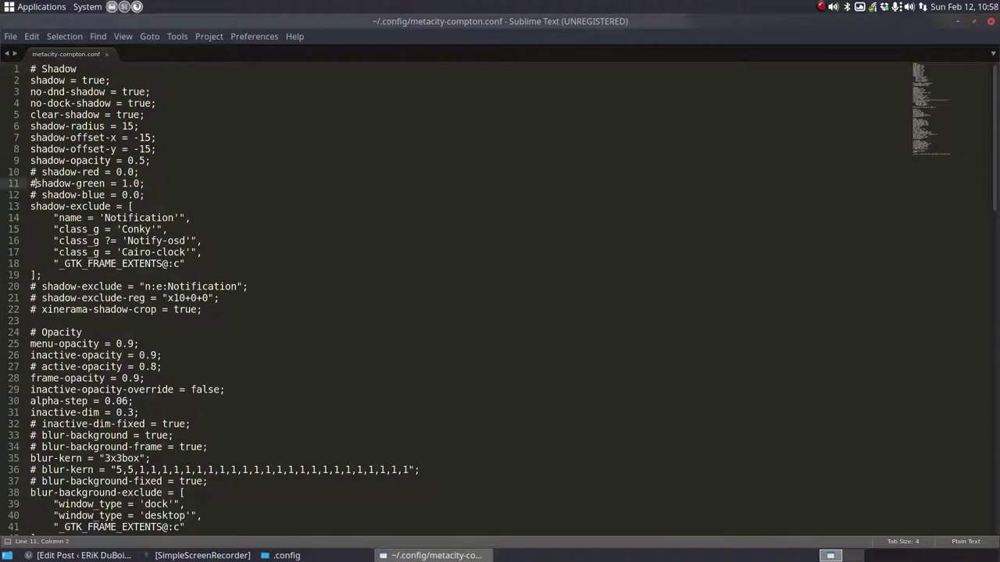
pyautogui.press('BackSpace')
pyautogui.hotkey('ctrl', 's')
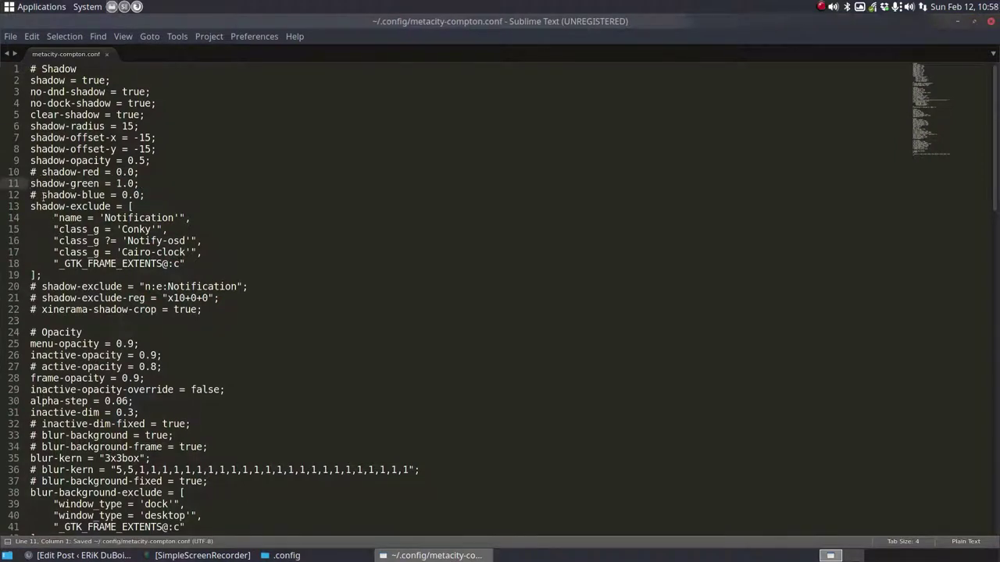
pyautogui.click(990, 22)
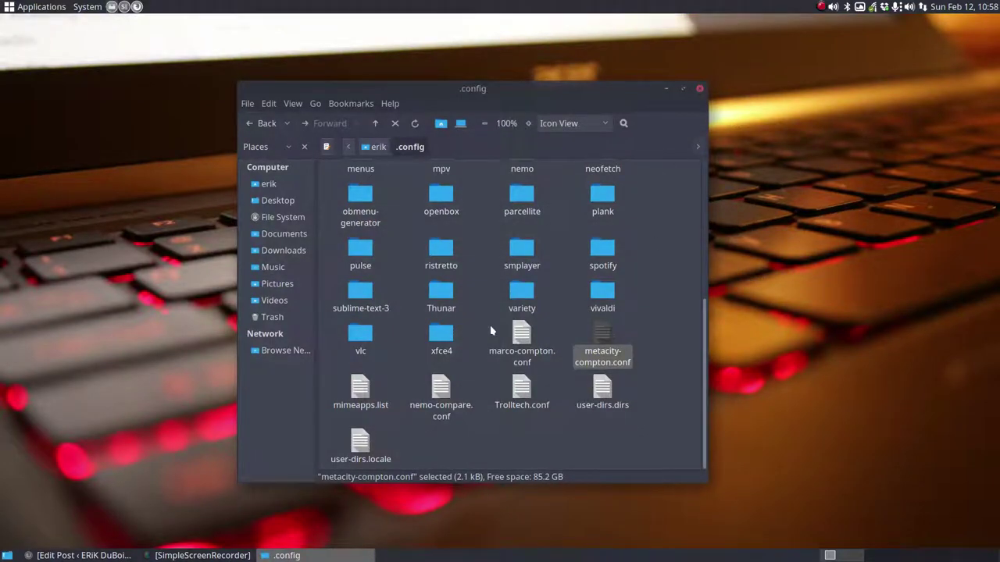
pyautogui.click(522, 340)
pyautogui.keyDown('ctrl'); pyautogui.click(613, 344); pyautogui.keyUp('ctrl')
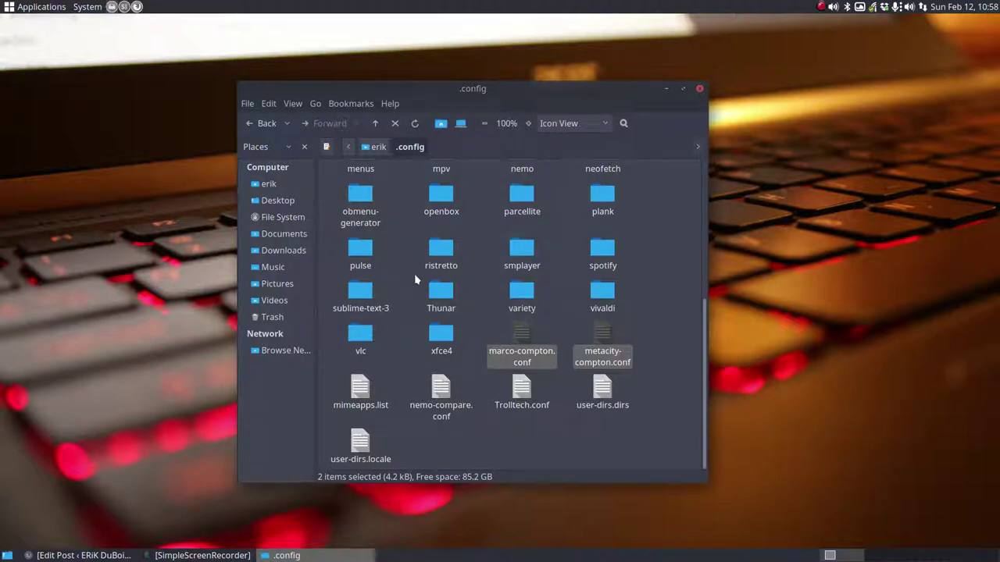
pyautogui.moveTo(486, 321); pyautogui.dragTo(632, 365)
pyautogui.moveTo(487, 340); pyautogui.dragTo(611, 353)
pyautogui.click(634, 343)
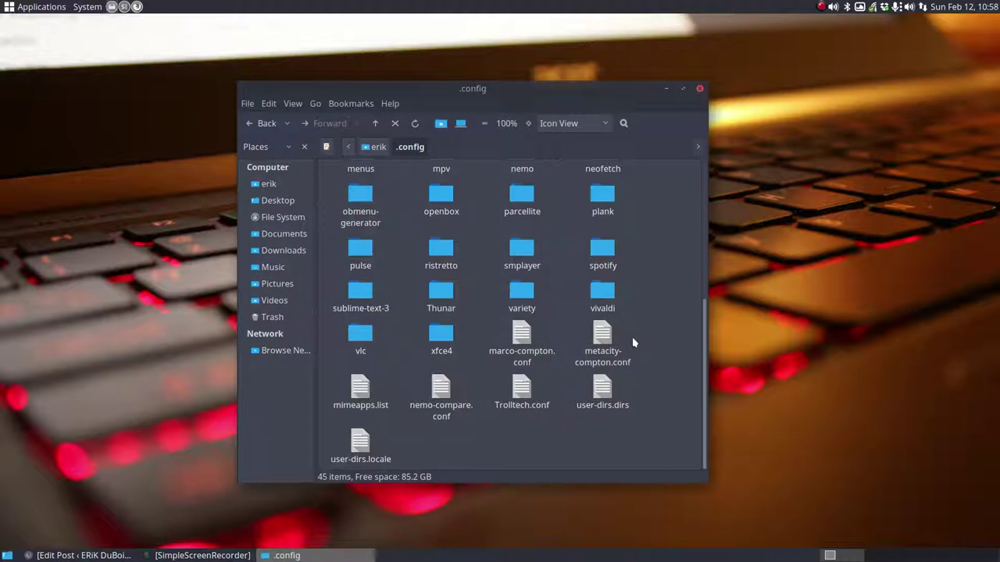
# Open MATE Tweak and set the window manager to Marco (No compositor).
pyautogui.click(91, 7)
pyautogui.moveTo(90, 24)
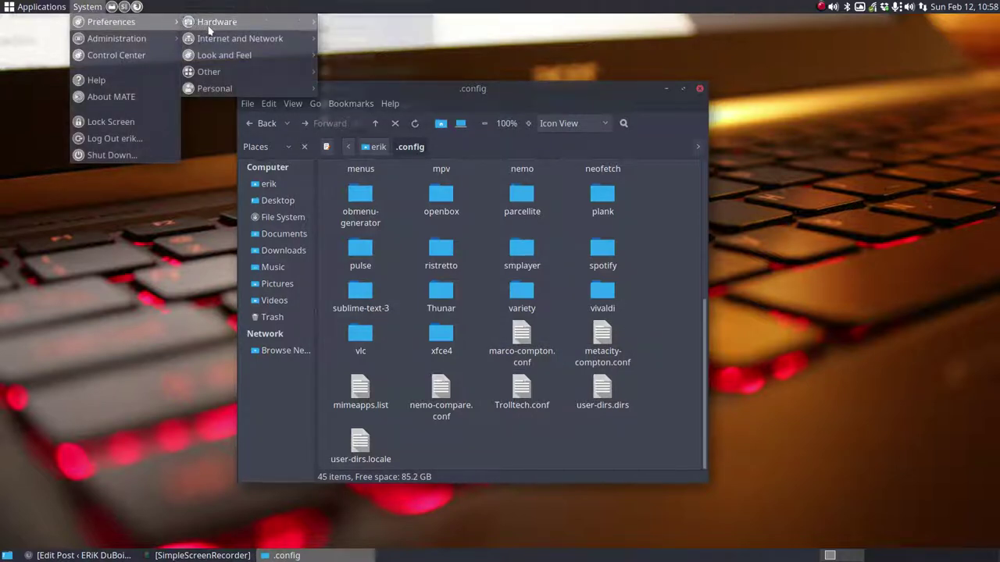
pyautogui.moveTo(228, 56)
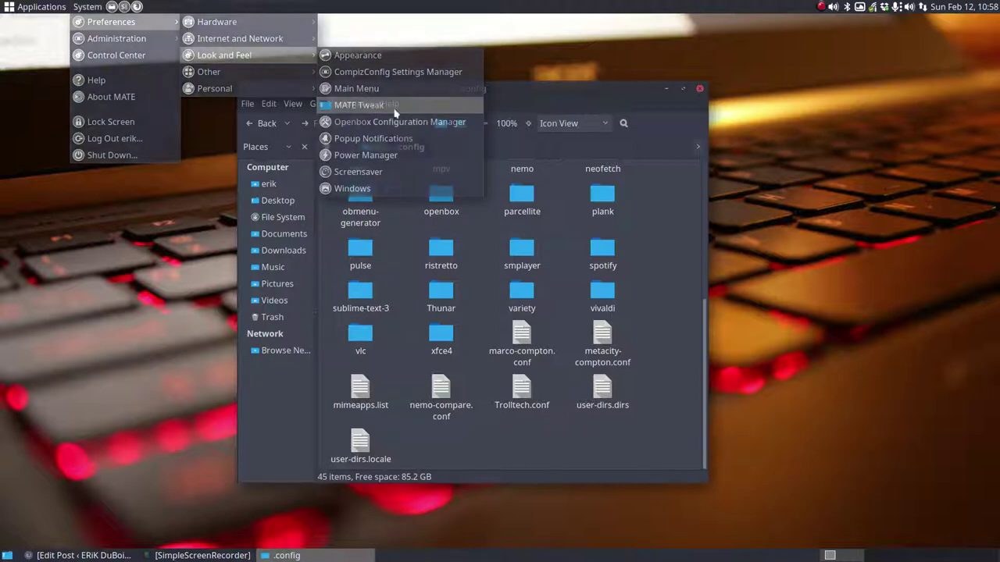
pyautogui.click(395, 113)
pyautogui.click(372, 258)
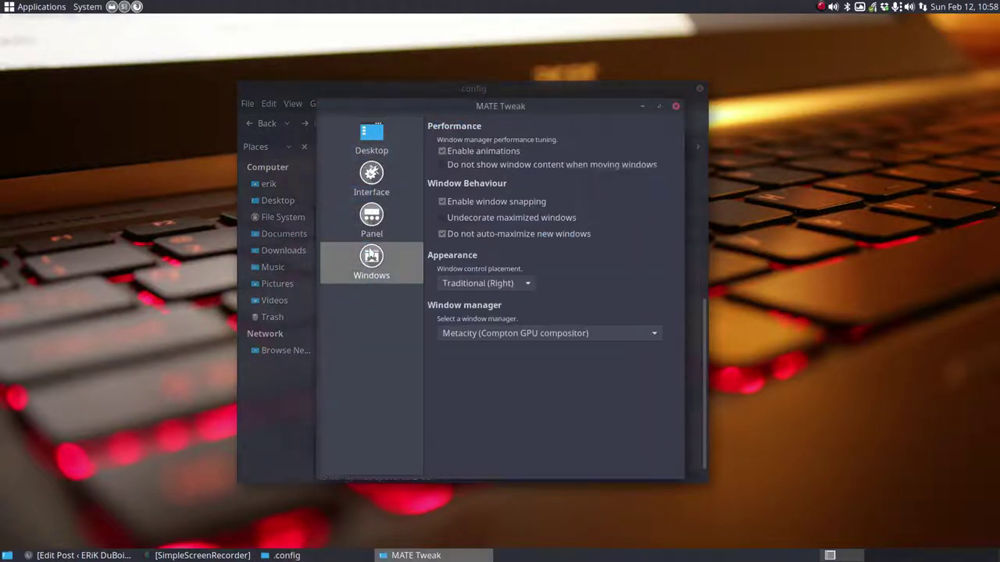
pyautogui.click(508, 336)
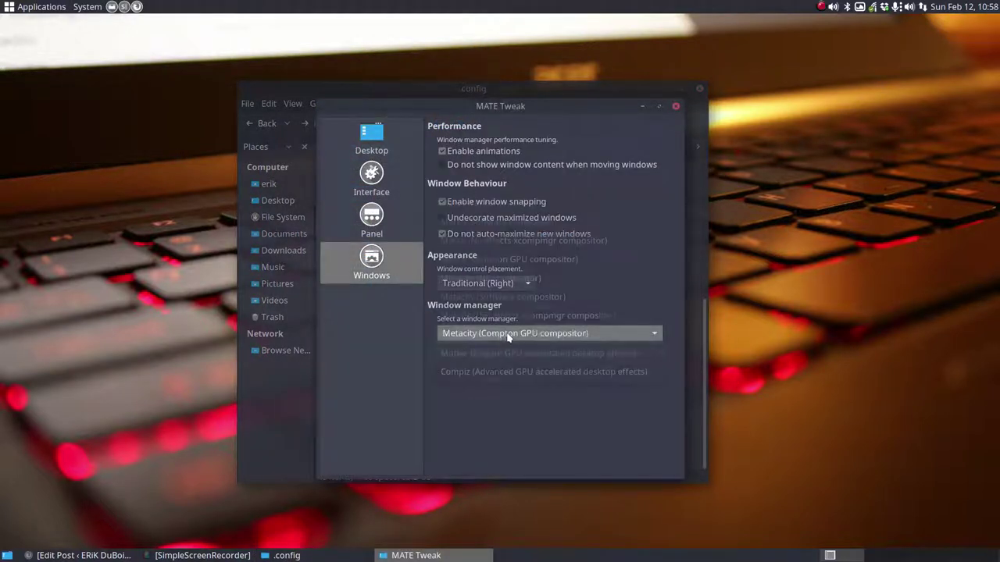
pyautogui.click(530, 205)
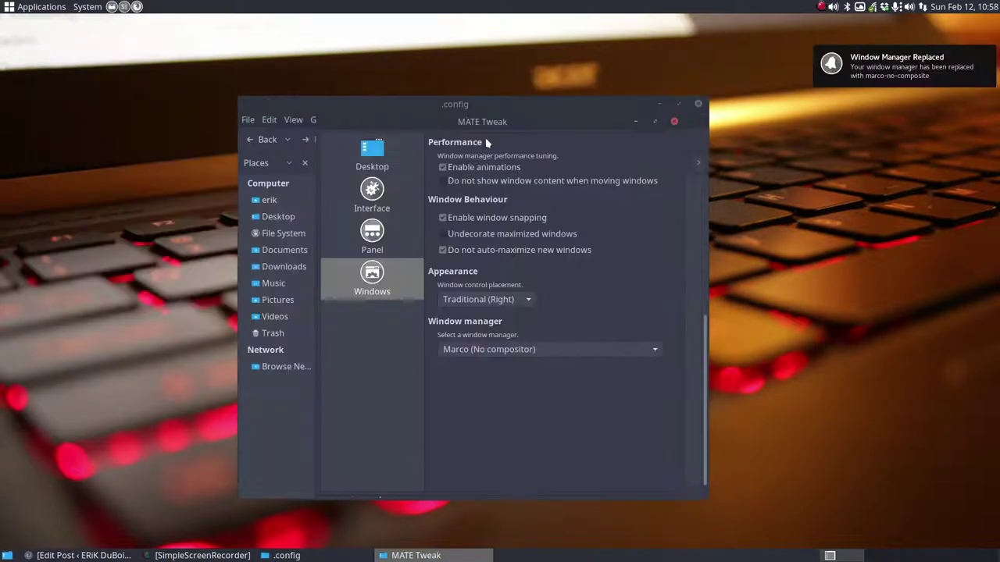
# Place the .config file manager window and the MATE Tweak window side by side without overlap.
pyautogui.click(458, 105)
pyautogui.moveTo(457, 105); pyautogui.dragTo(250, 63)
pyautogui.click(562, 127)
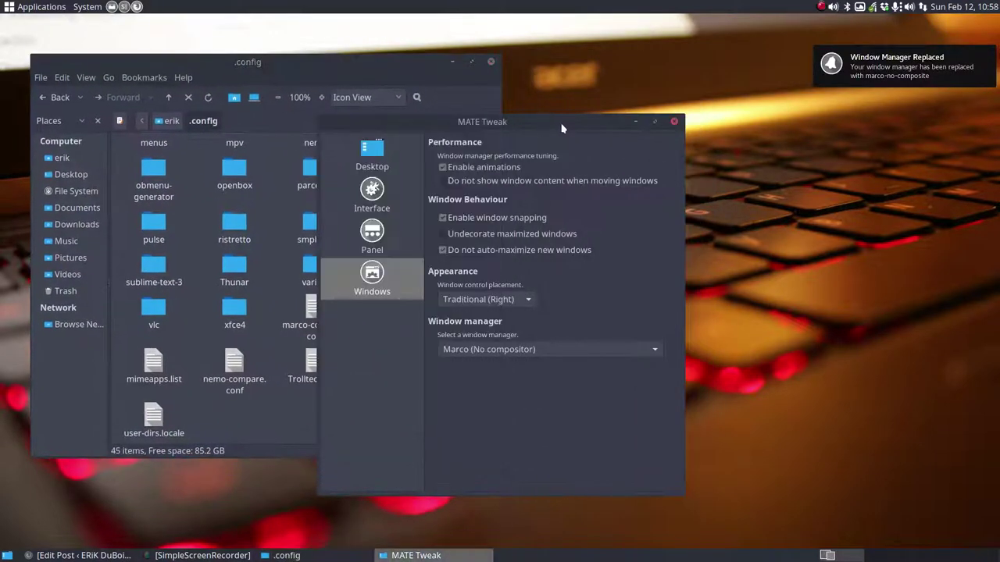
pyautogui.moveTo(561, 128); pyautogui.dragTo(789, 140)
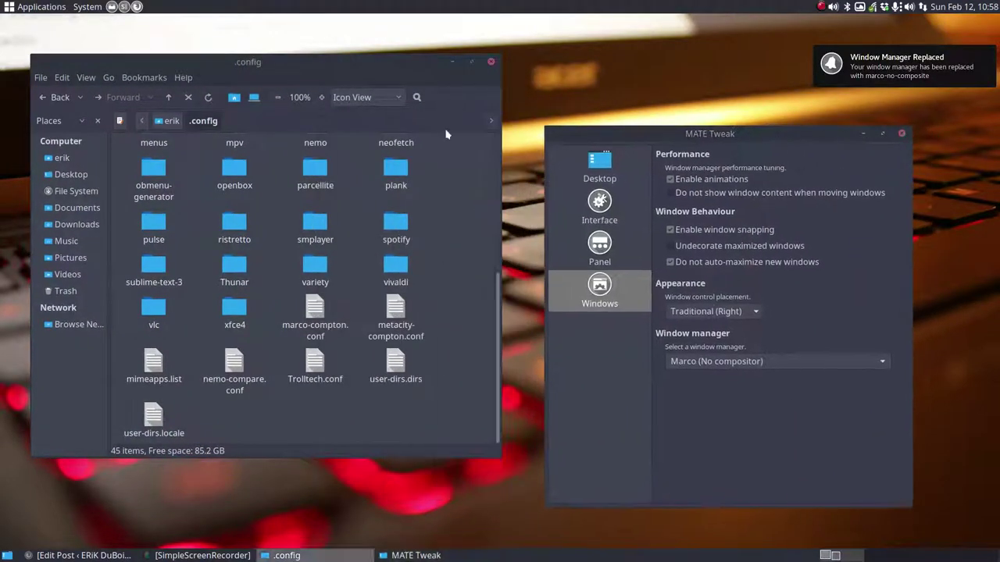
# Open a terminal and give its Default profile a transparent background with slightly stronger shading.
pyautogui.click(124, 7)
pyautogui.moveTo(467, 176); pyautogui.dragTo(590, 298)
pyautogui.click(482, 316)
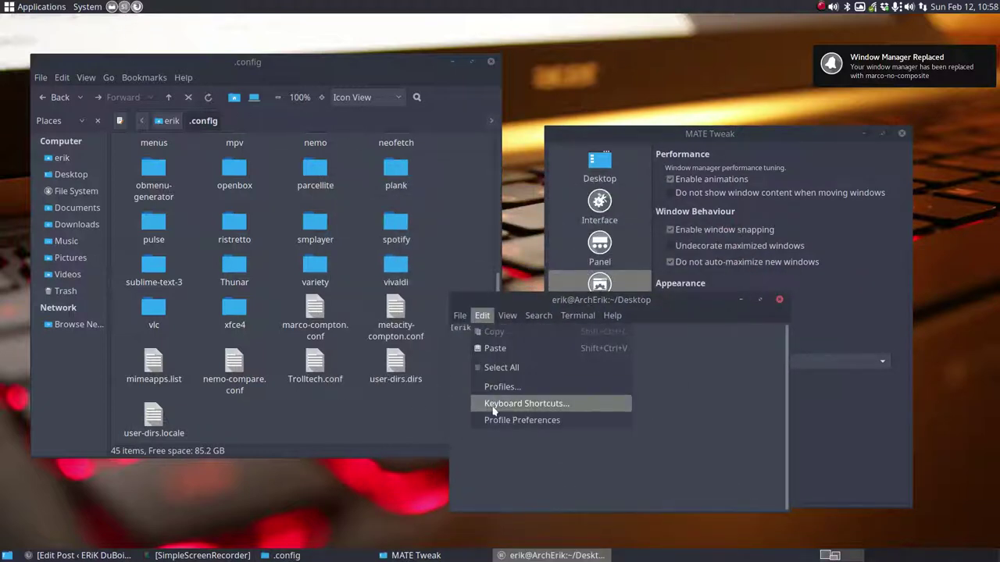
pyautogui.click(578, 422)
pyautogui.click(639, 299)
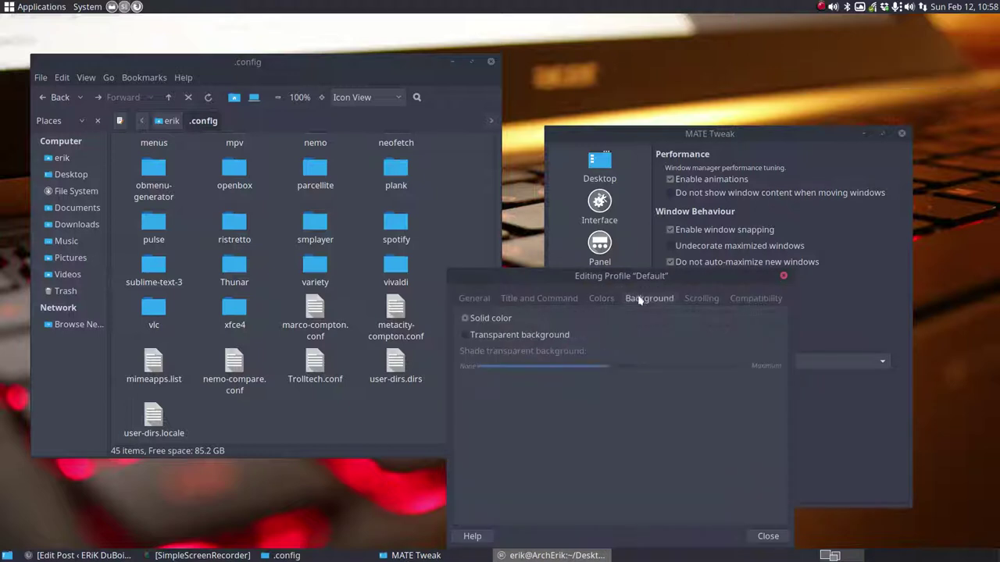
pyautogui.click(538, 335)
pyautogui.moveTo(609, 375); pyautogui.dragTo(630, 367)
pyautogui.click(783, 277)
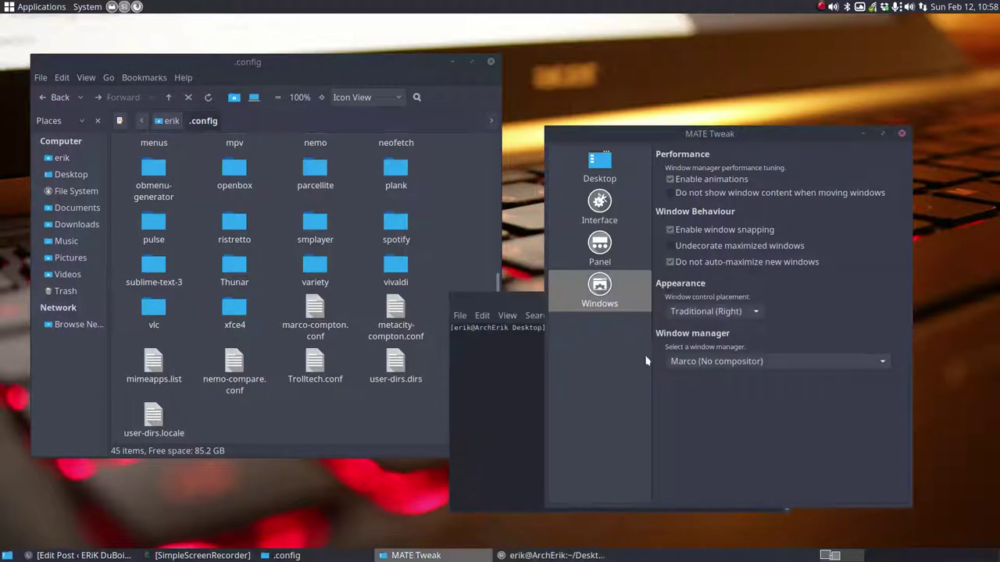
# Rearrange the MATE Tweak and terminal windows so the terminal sits below with its contents in view.
pyautogui.moveTo(531, 358); pyautogui.dragTo(682, 342)
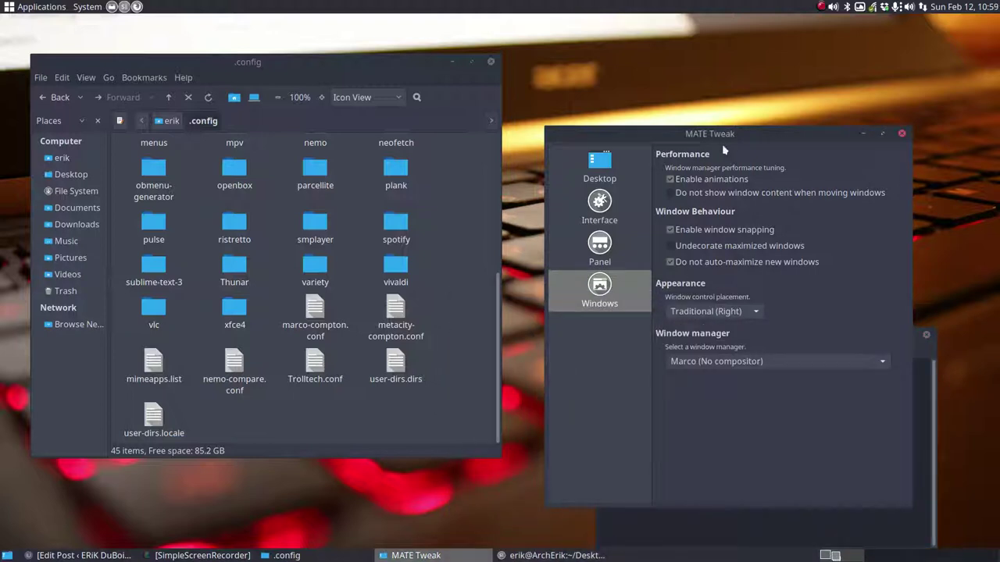
pyautogui.moveTo(723, 135); pyautogui.dragTo(709, 50)
pyautogui.click(924, 379)
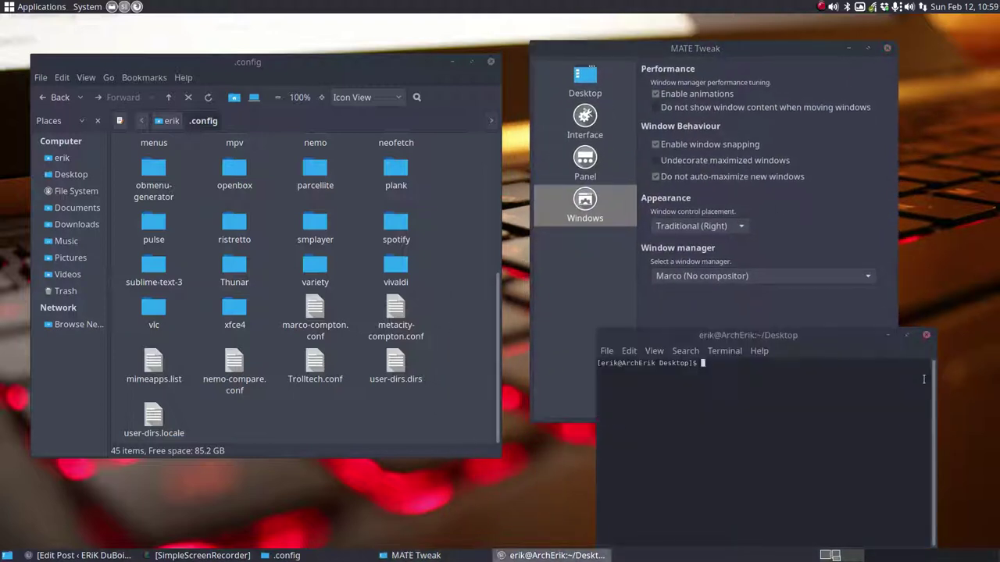
pyautogui.moveTo(914, 353); pyautogui.dragTo(957, 352)
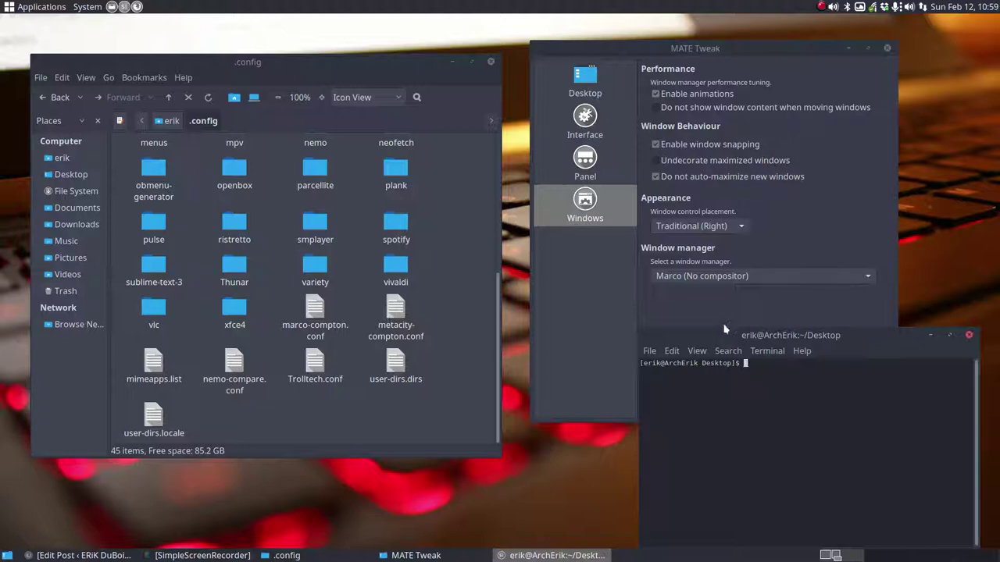
# Switch the window manager to Marco (Software compositor) and check the look of the windows and system menus.
pyautogui.click(713, 275)
pyautogui.click(711, 300)
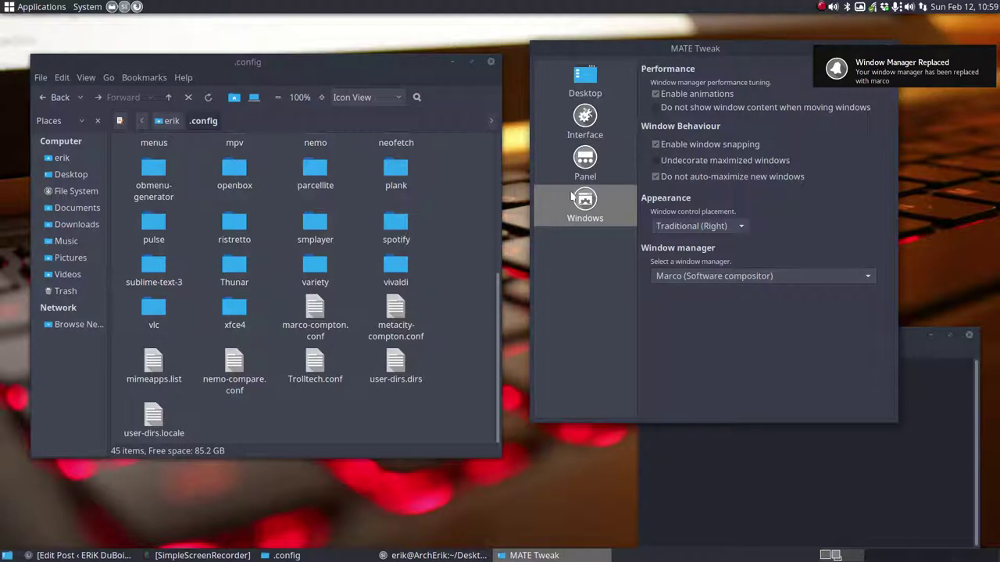
pyautogui.click(502, 79)
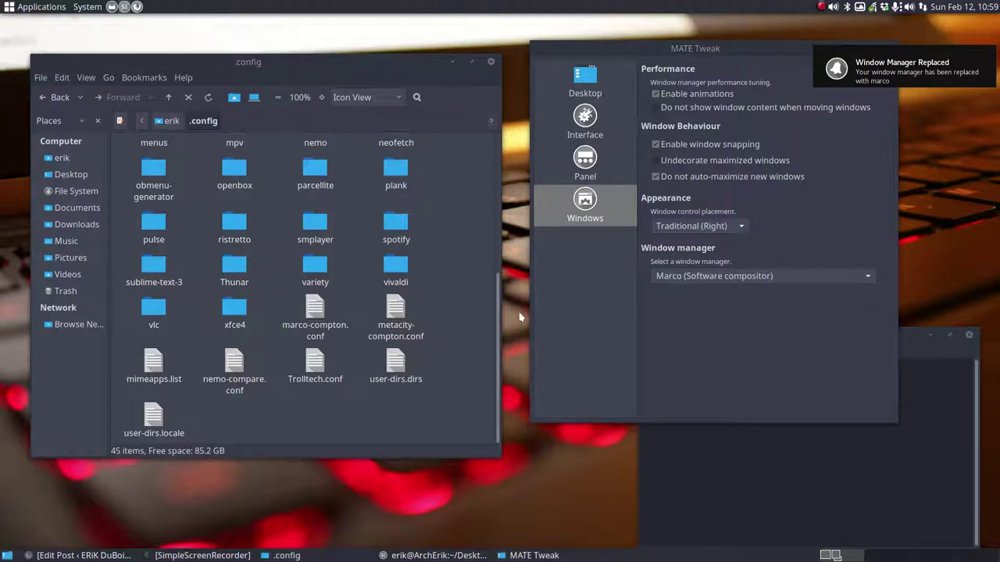
pyautogui.click(684, 475)
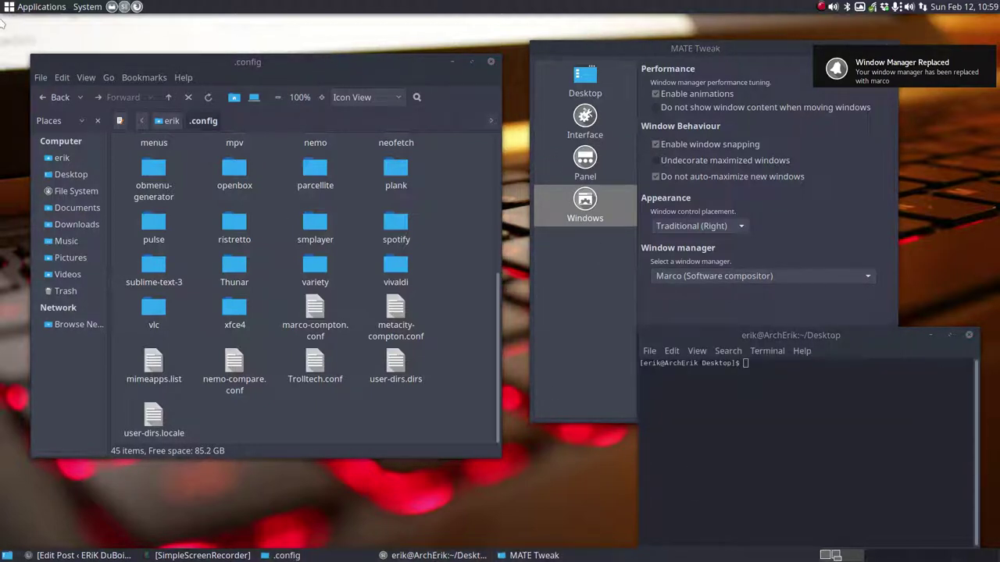
pyautogui.click(37, 7)
pyautogui.moveTo(79, 10)
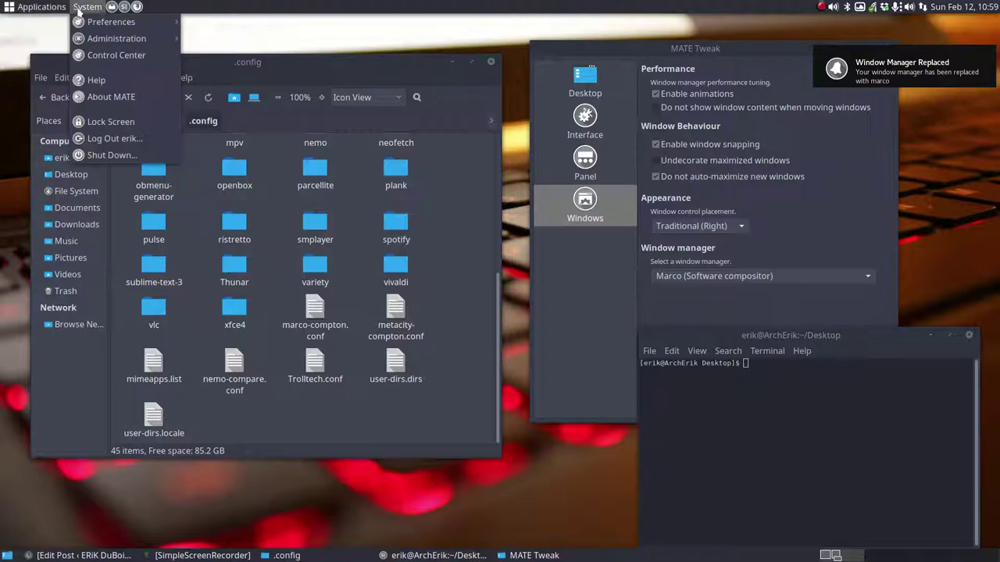
pyautogui.click(806, 235)
# Switch the window manager to Marco (No effects xcompmgr compositor) and check the look of the system menus.
pyautogui.click(708, 277)
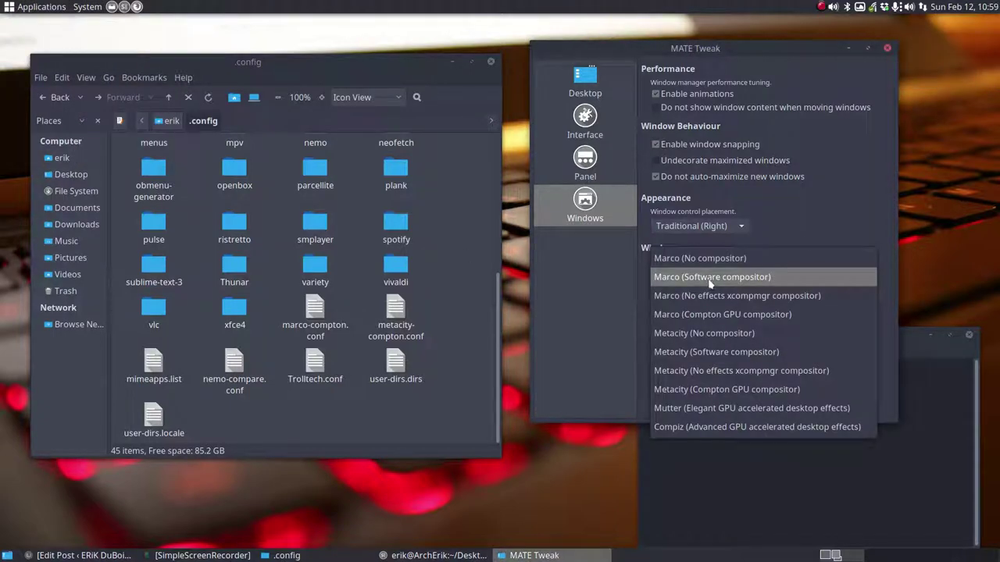
pyautogui.click(732, 296)
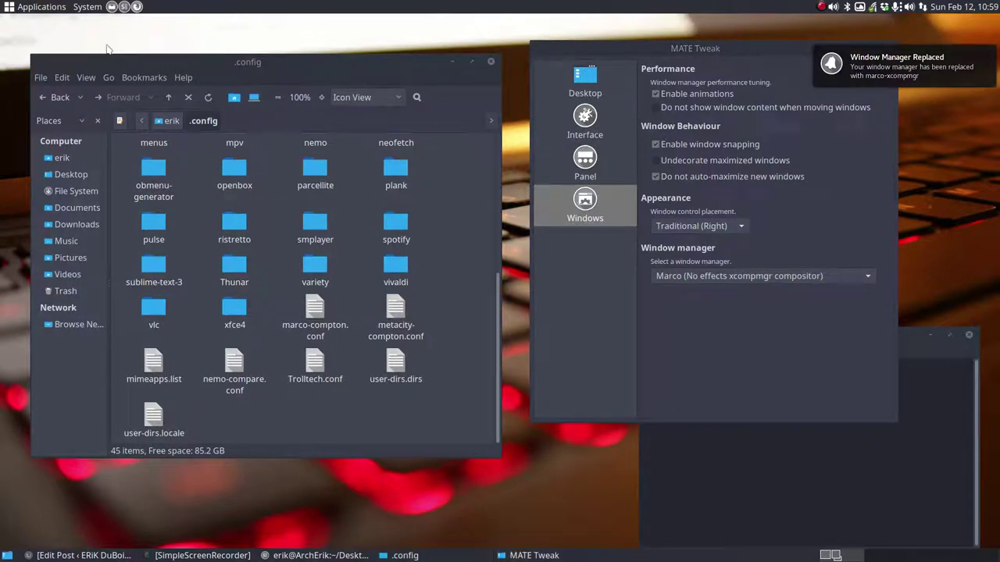
pyautogui.click(40, 6)
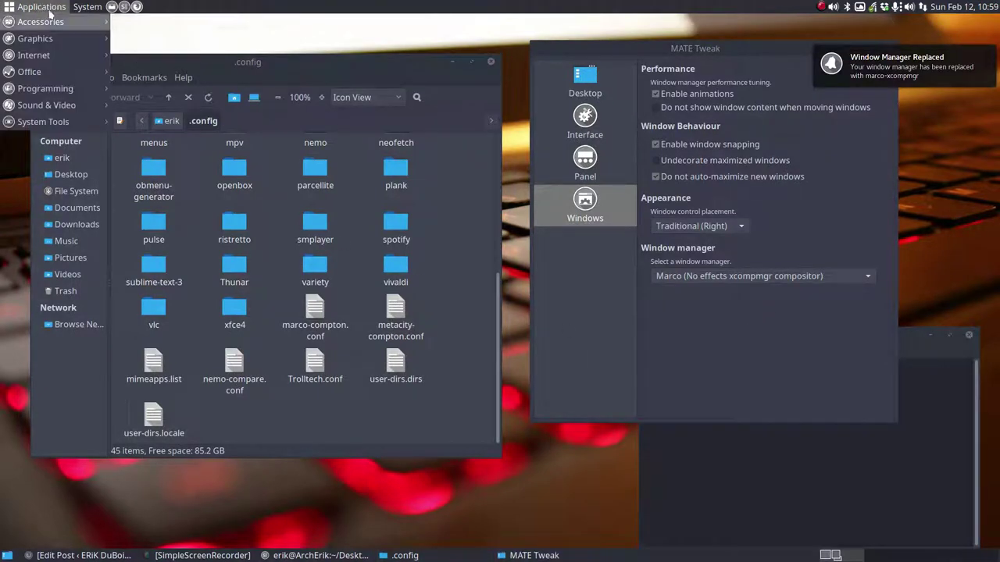
pyautogui.moveTo(87, 6)
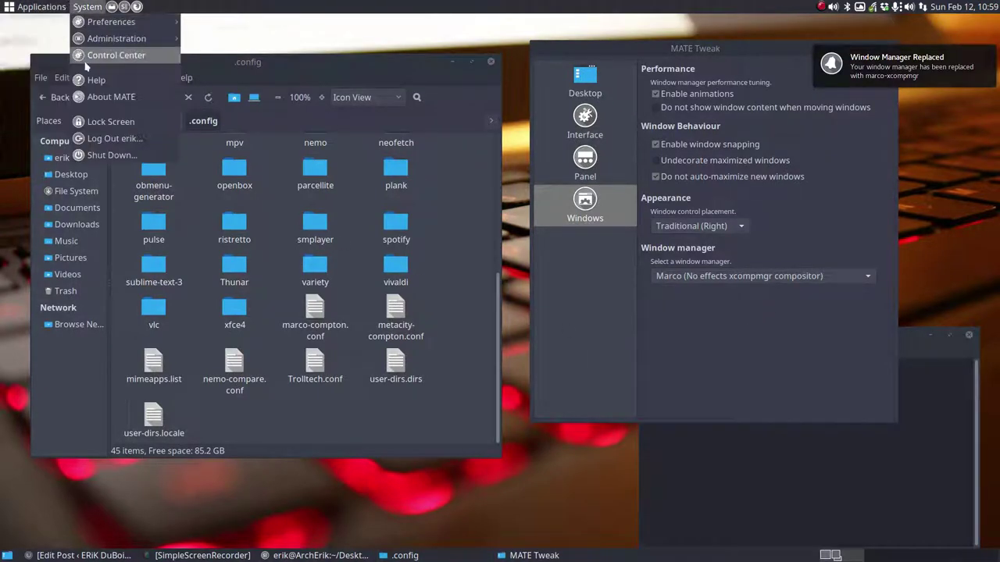
# Switch the window manager to Marco (Compton GPU compositor), keep it, and shift the .config window down slightly.
pyautogui.click(828, 459)
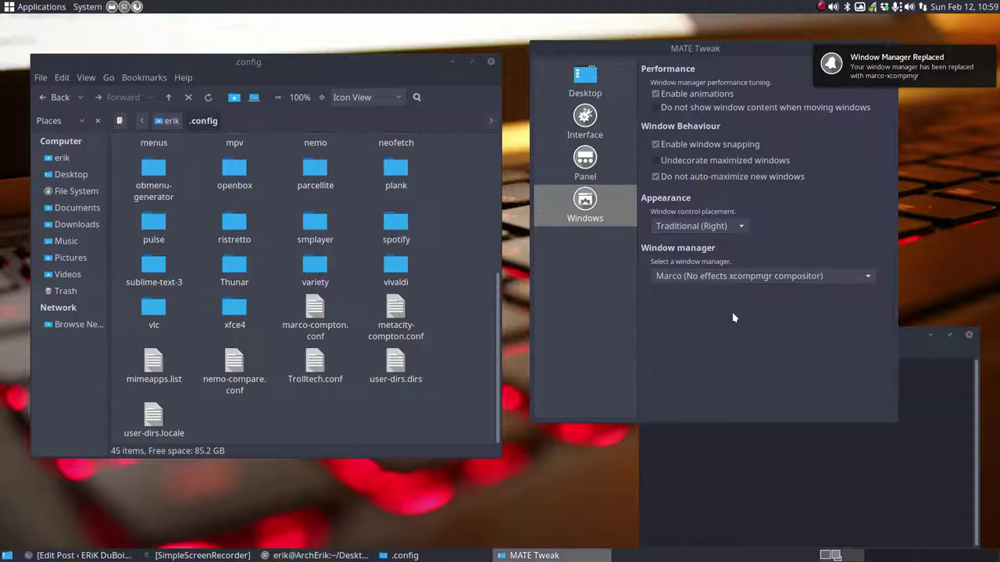
pyautogui.click(721, 277)
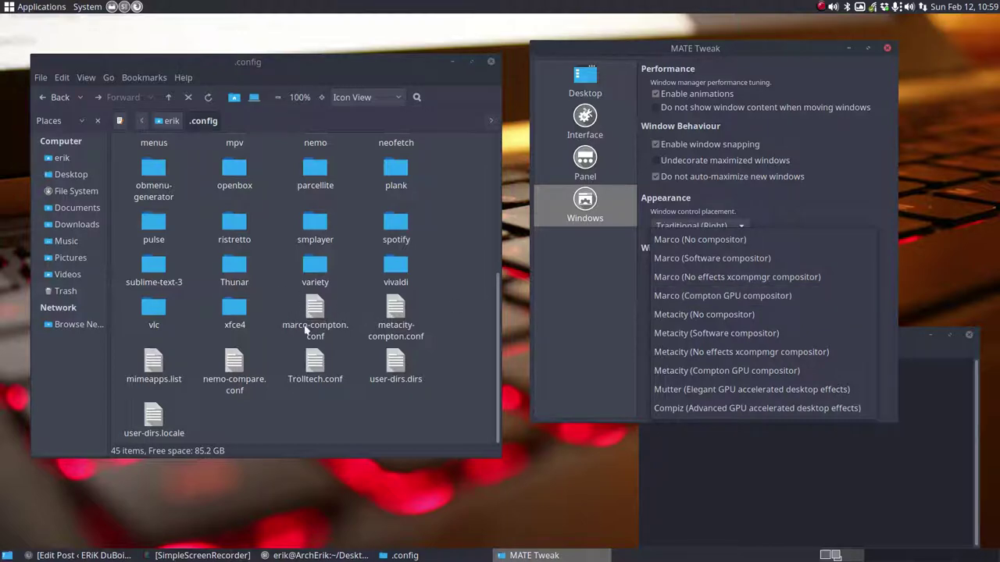
pyautogui.click(763, 298)
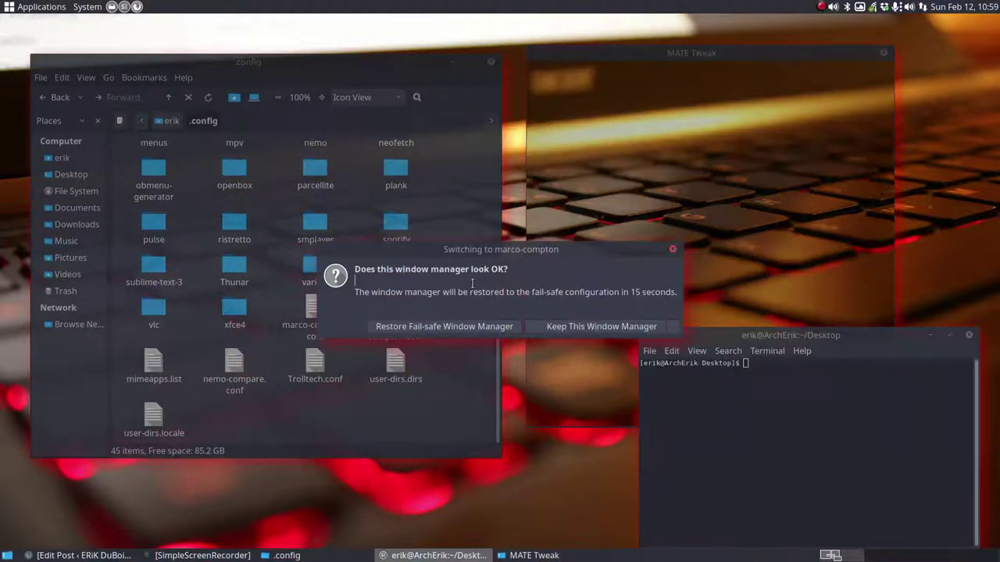
pyautogui.click(582, 329)
pyautogui.click(463, 127)
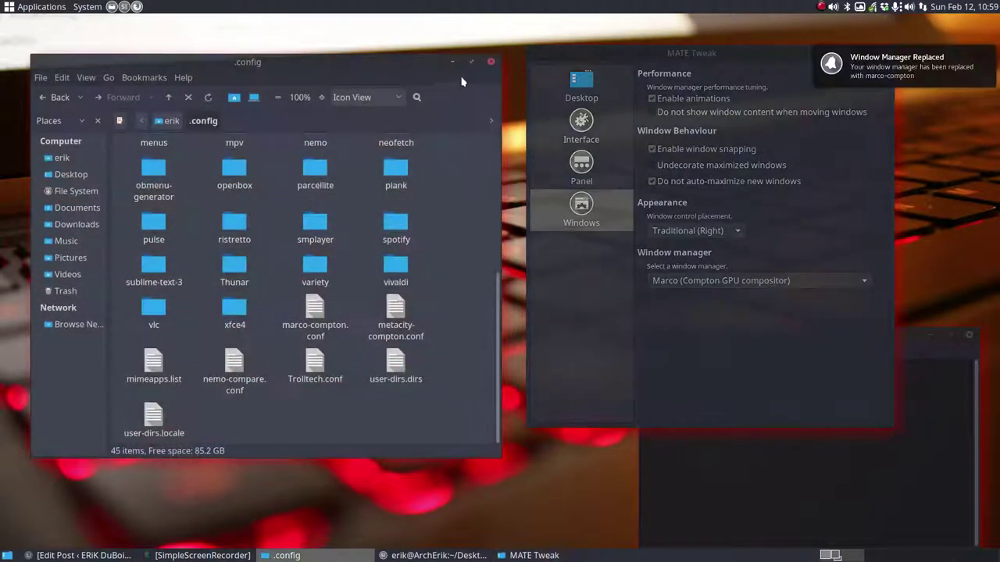
pyautogui.moveTo(422, 65)
pyautogui.mouseDown()
pyautogui.moveTo(573, 87)
pyautogui.moveTo(656, 84)
pyautogui.moveTo(546, 21)
pyautogui.moveTo(419, 70)
pyautogui.moveTo(425, 80)
pyautogui.mouseUp()
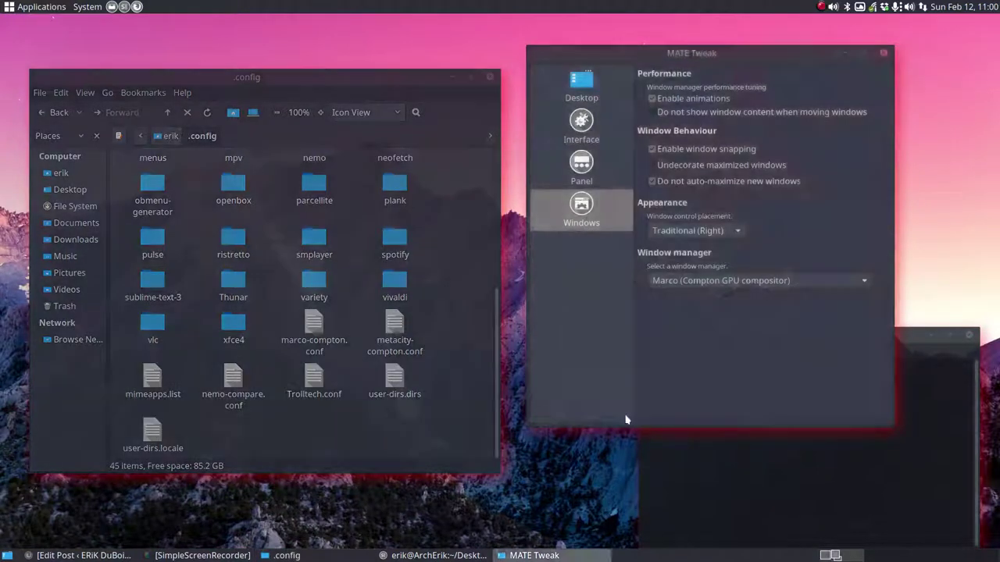
# Replace the open terminal with a new one opened from the desktop, placed overlapping the .config and MATE Tweak windows.
pyautogui.click(733, 462)
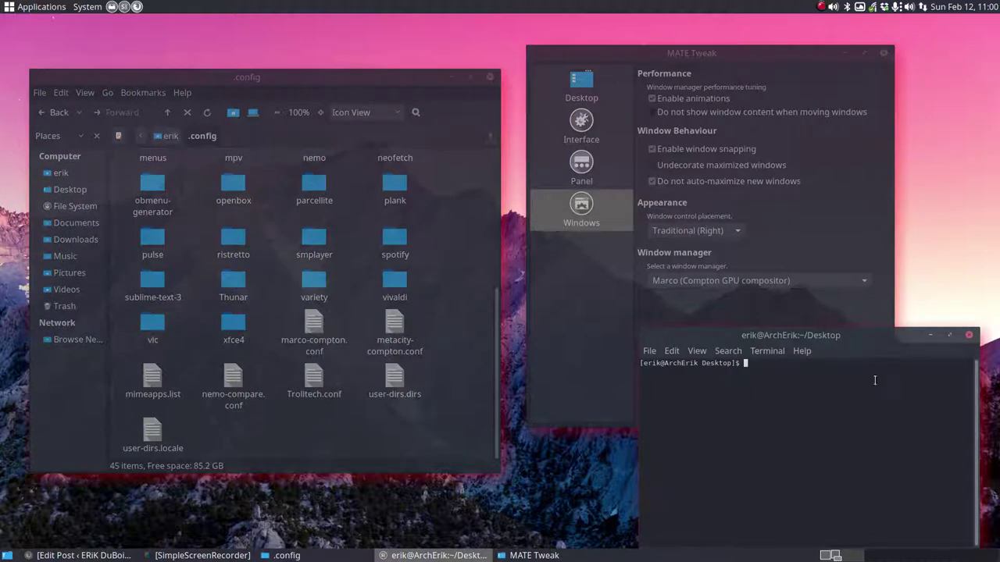
pyautogui.moveTo(898, 343); pyautogui.dragTo(882, 260)
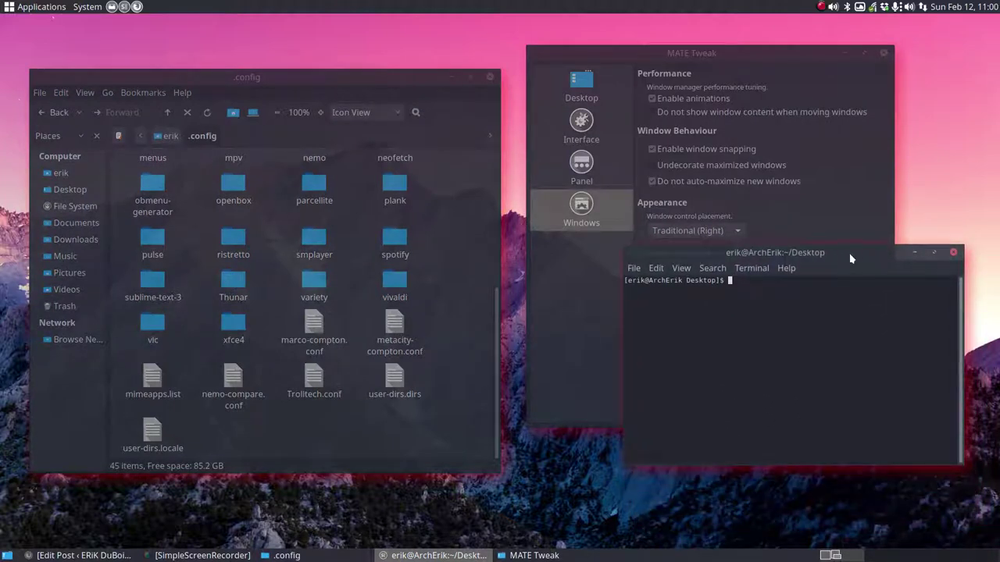
pyautogui.click(954, 255)
pyautogui.rightClick(712, 474)
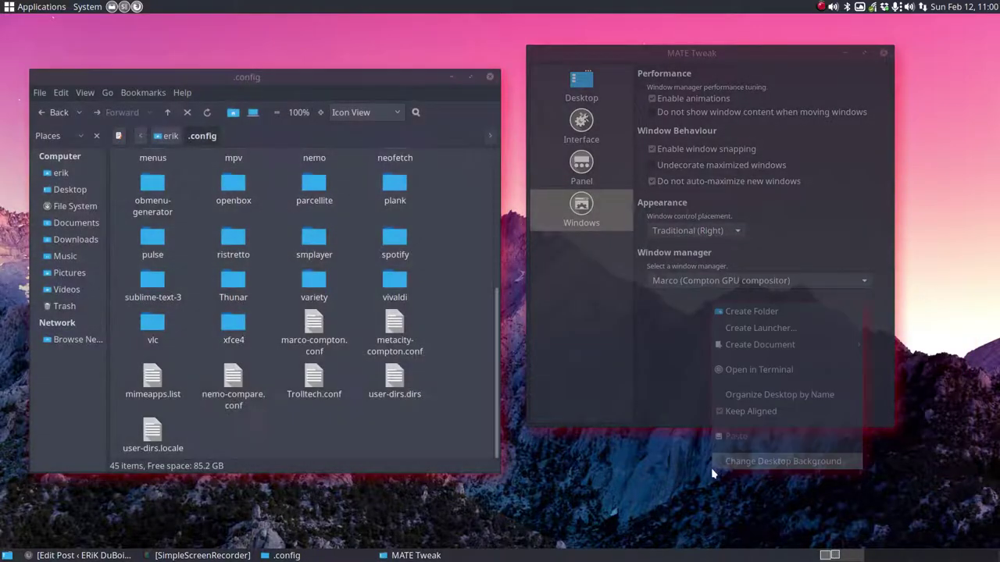
pyautogui.click(769, 369)
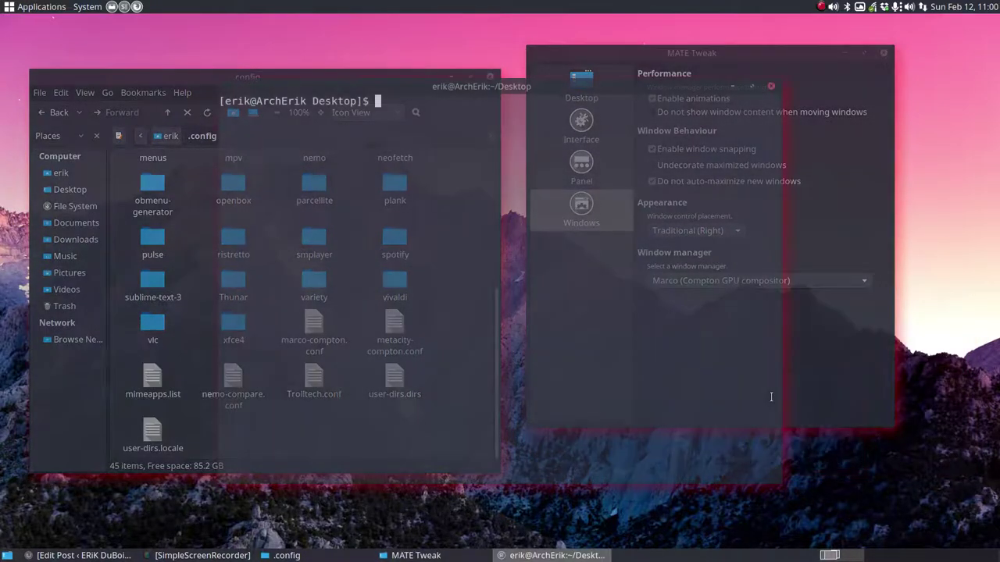
pyautogui.click(778, 79)
pyautogui.moveTo(504, 84); pyautogui.dragTo(546, 124)
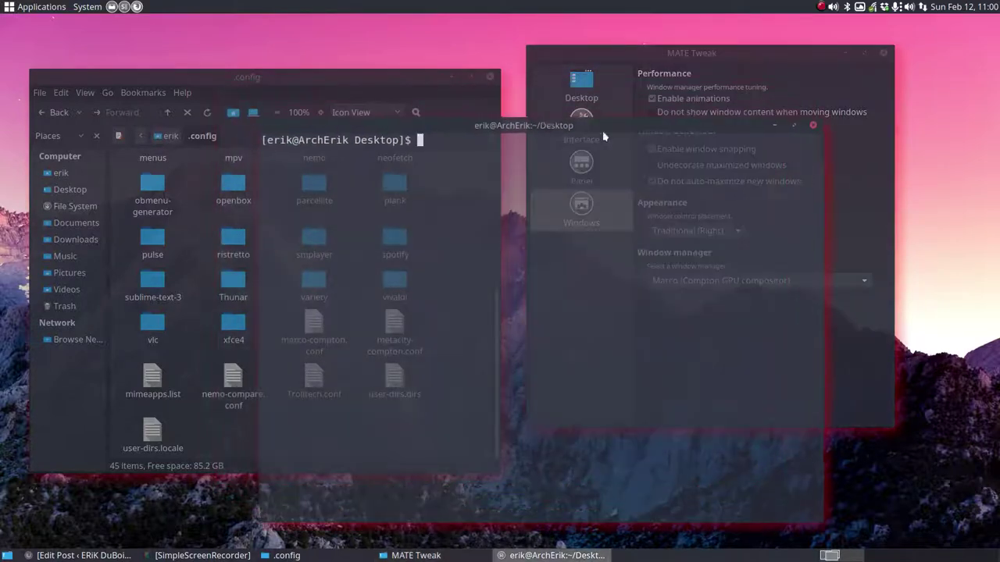
# Switch focus between the terminal, .config and MATE Tweak windows to examine the transparency and shadows of active and inactive windows.
pyautogui.click(678, 84)
pyautogui.click(468, 140)
pyautogui.click(272, 114)
pyautogui.click(571, 187)
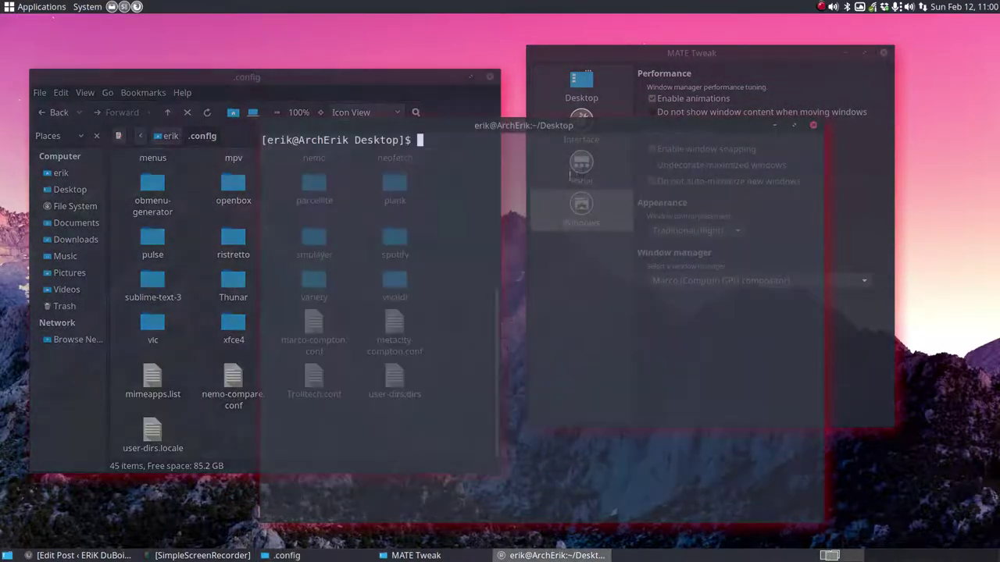
pyautogui.click(378, 115)
pyautogui.click(629, 232)
pyautogui.click(719, 80)
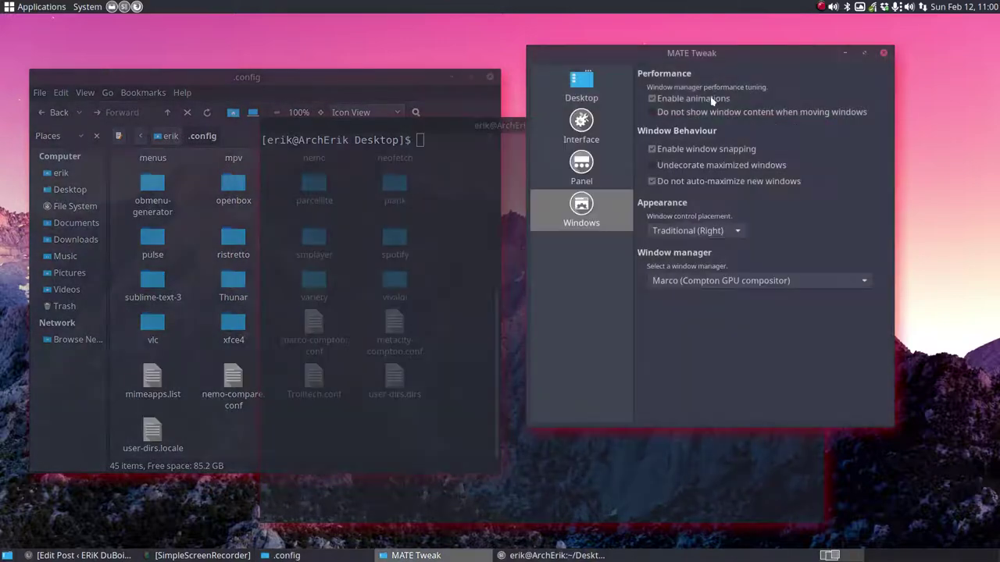
pyautogui.click(455, 167)
pyautogui.click(397, 99)
pyautogui.click(558, 155)
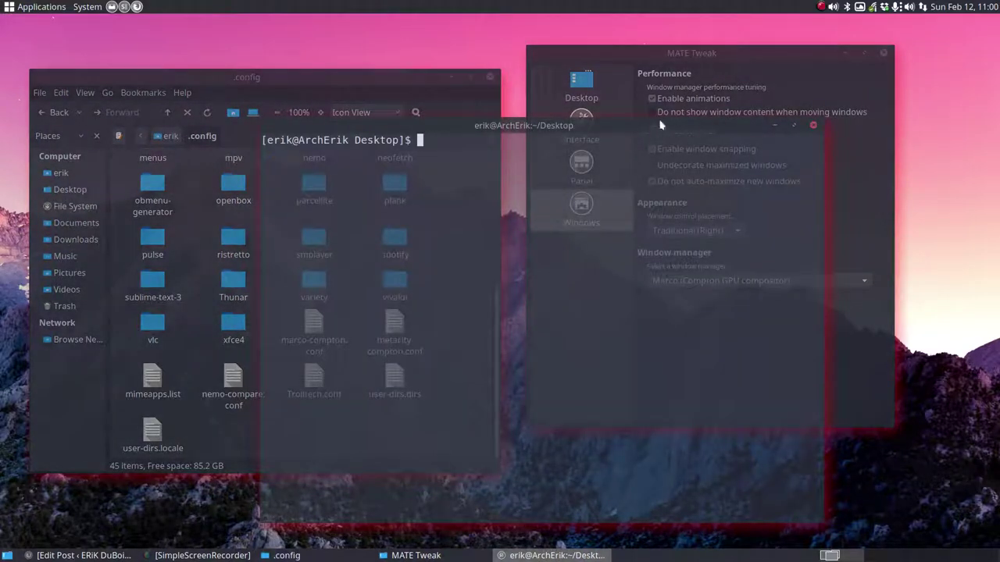
pyautogui.click(678, 91)
pyautogui.click(492, 207)
# Move the terminal down beside the lower edge of the MATE Tweak window and bring MATE Tweak to the front.
pyautogui.moveTo(677, 129); pyautogui.dragTo(820, 131)
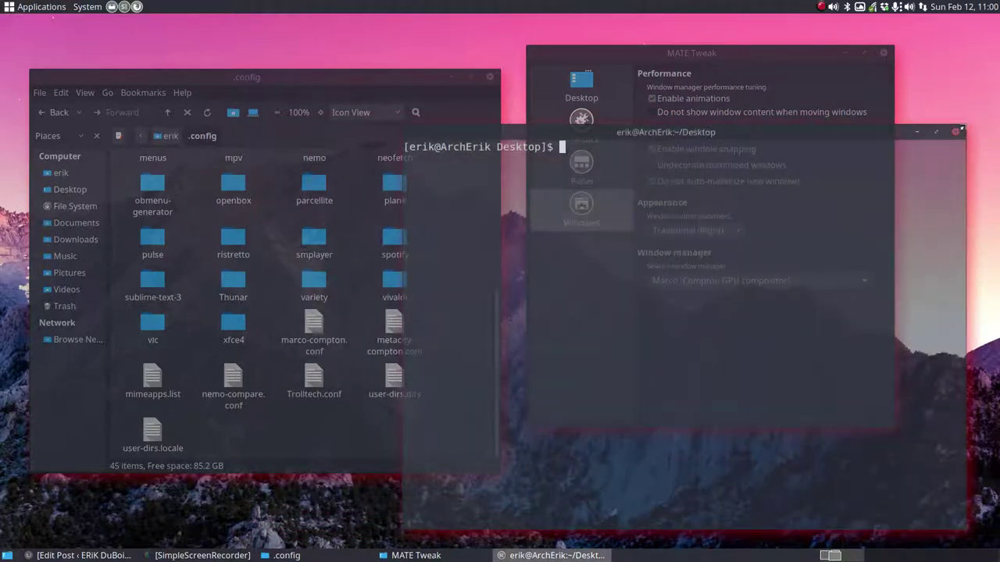
pyautogui.moveTo(900, 134); pyautogui.dragTo(890, 392)
pyautogui.click(692, 306)
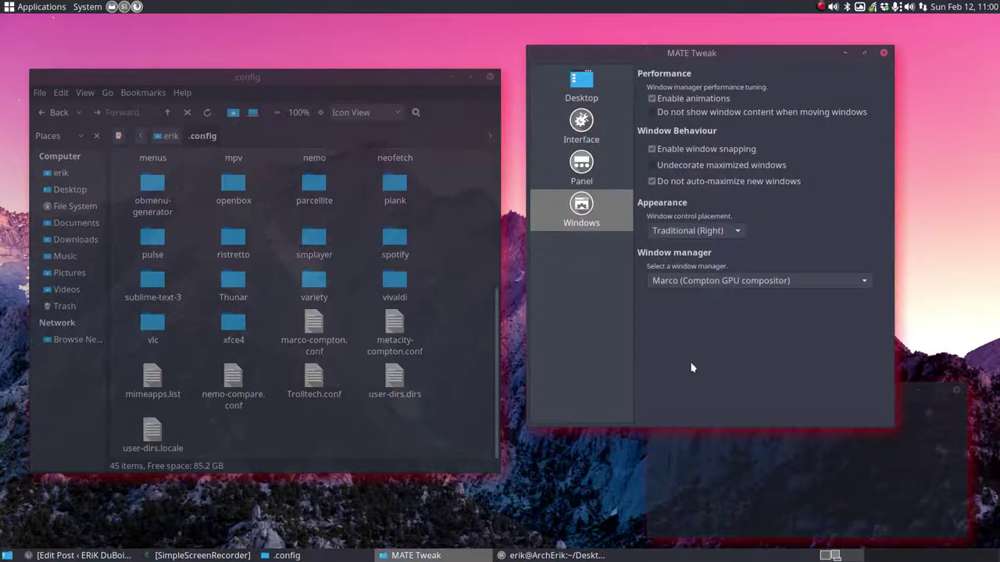
# Open the Window Preferences and review the Behaviour options for selecting and raising windows on mouse-over.
pyautogui.click(299, 119)
pyautogui.click(88, 6)
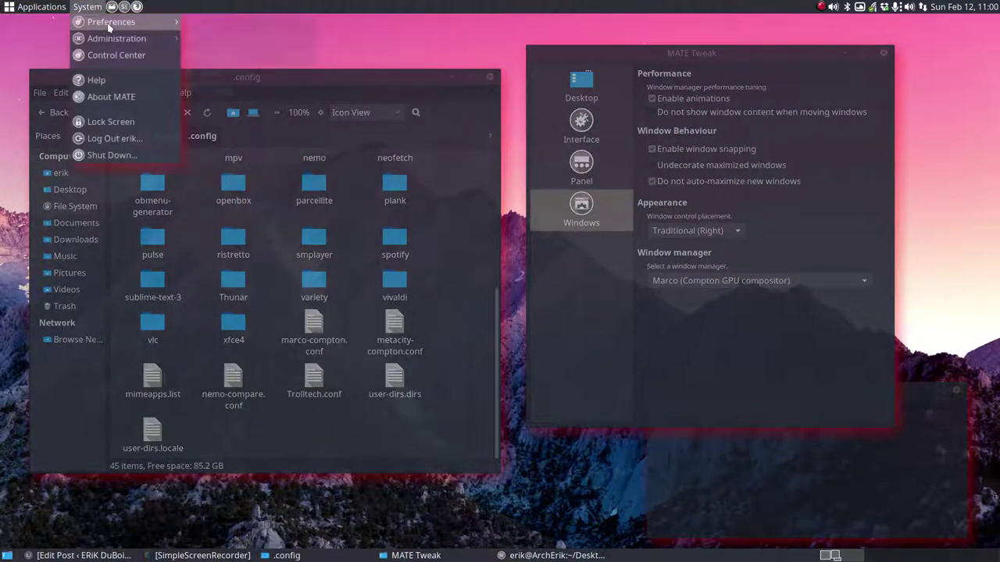
pyautogui.moveTo(117, 22)
pyautogui.moveTo(258, 55)
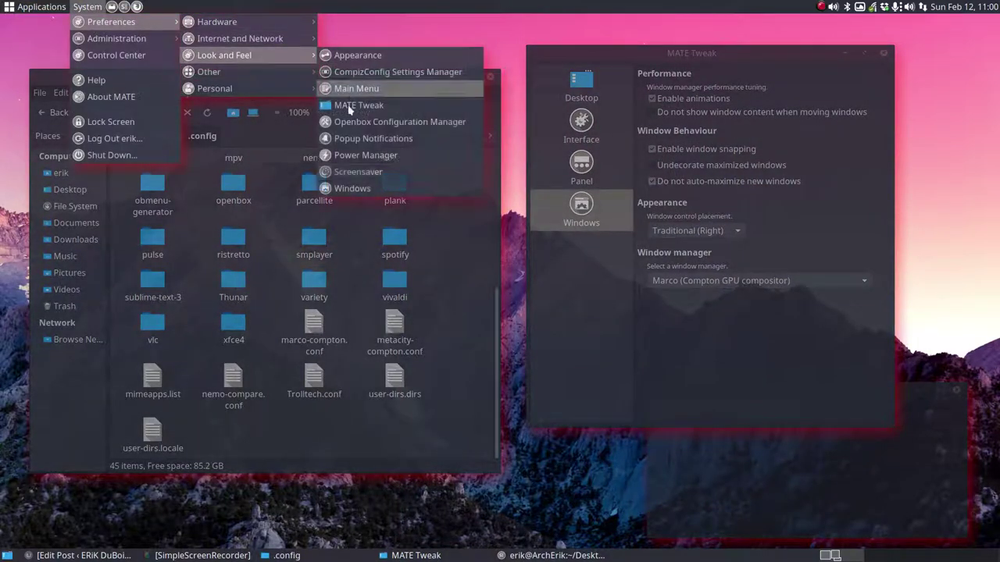
pyautogui.click(359, 188)
pyautogui.click(418, 153)
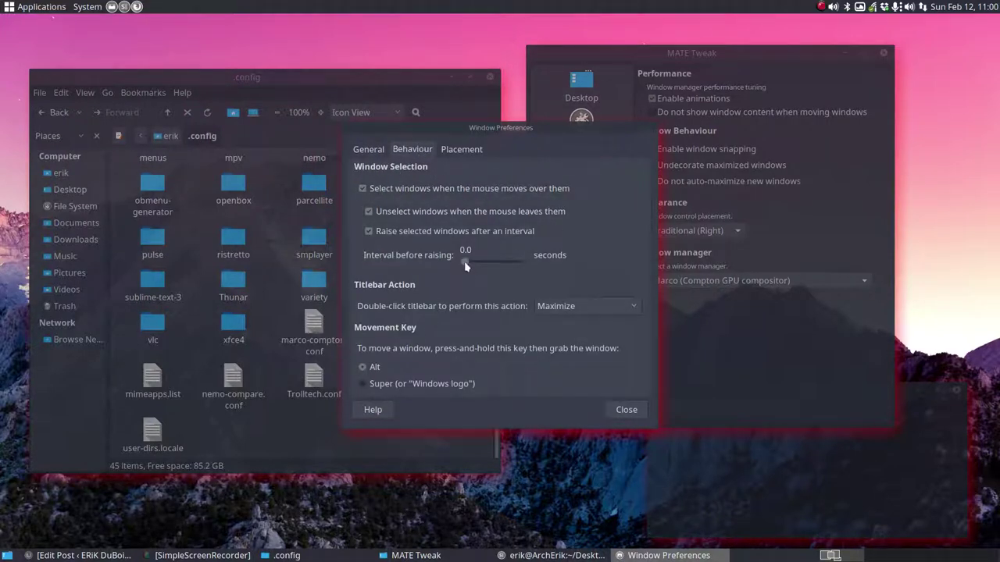
pyautogui.moveTo(466, 266); pyautogui.dragTo(470, 266)
pyautogui.click(621, 410)
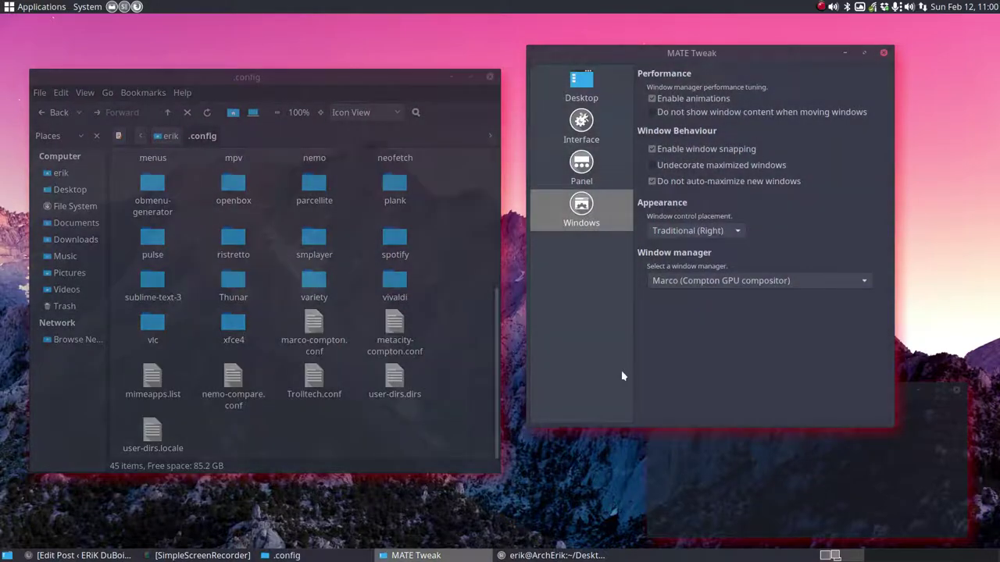
# Move the .config window so that it partly overlaps the MATE Tweak window, with MATE Tweak in front.
pyautogui.click(416, 397)
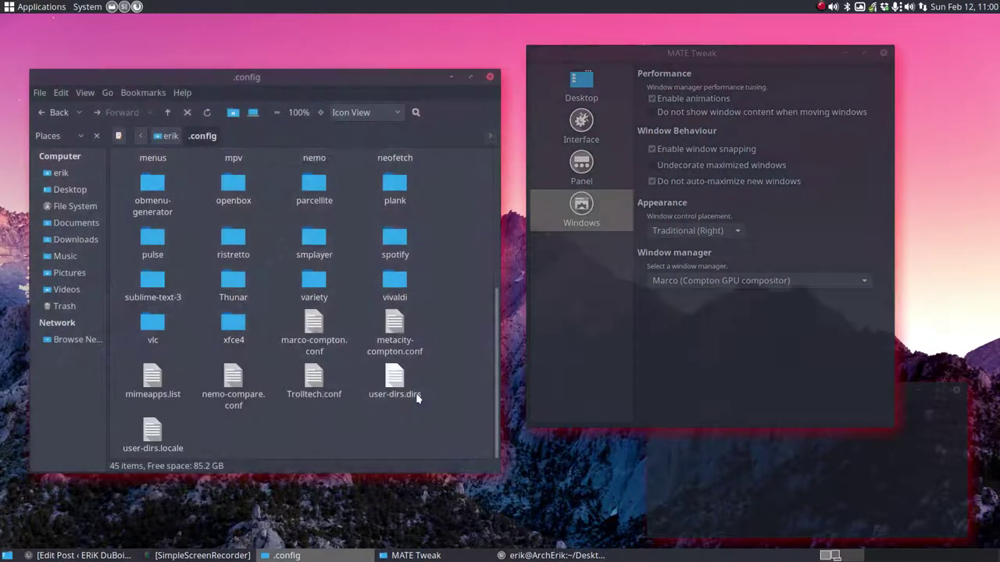
pyautogui.click(605, 350)
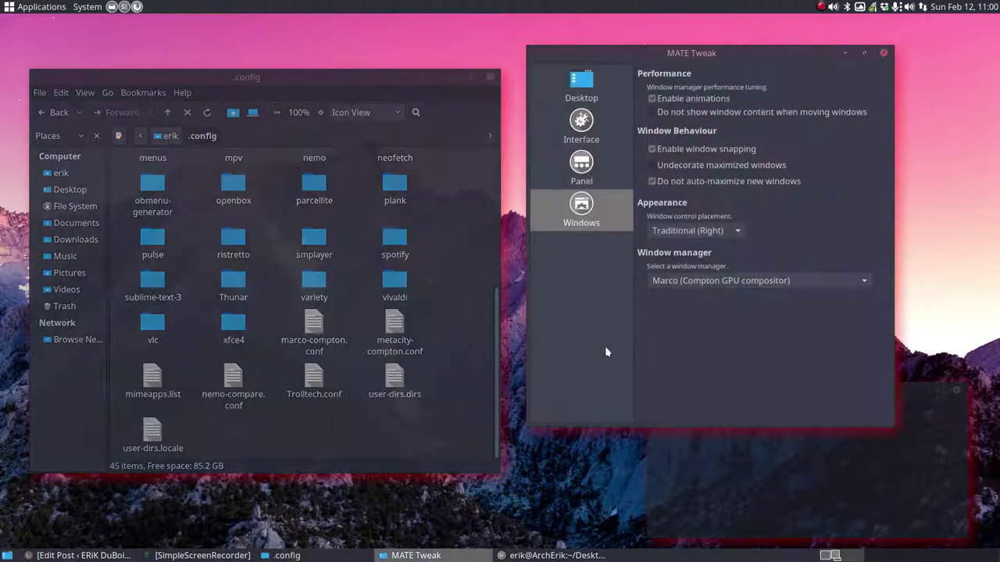
pyautogui.moveTo(441, 78); pyautogui.dragTo(552, 82)
pyautogui.click(688, 350)
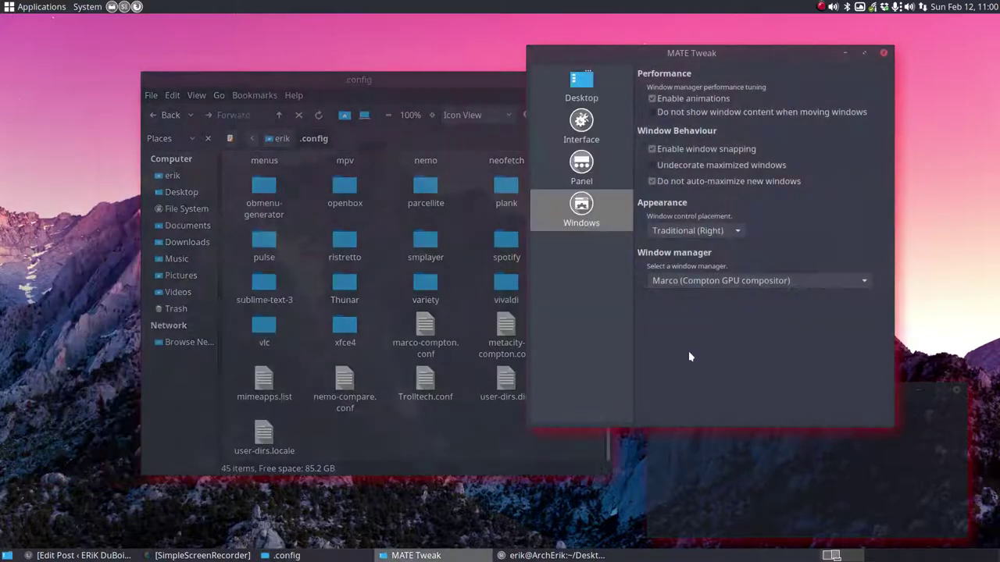
# Alternate focus between the overlapping .config and MATE Tweak windows to watch how they fade and come to the front.
pyautogui.click(441, 357)
pyautogui.click(644, 357)
pyautogui.click(583, 370)
pyautogui.click(669, 380)
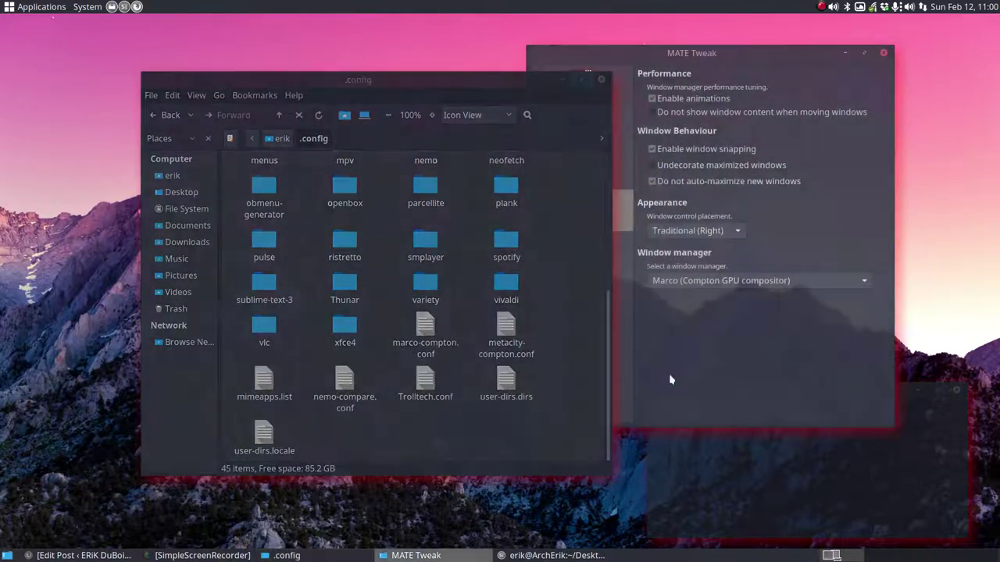
pyautogui.click(584, 368)
pyautogui.click(591, 375)
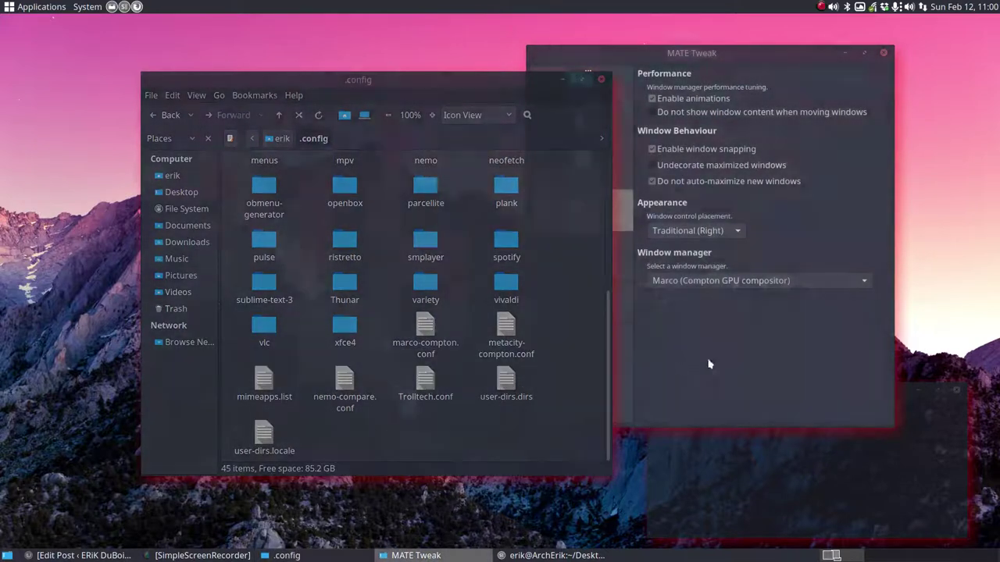
pyautogui.click(716, 364)
pyautogui.click(491, 420)
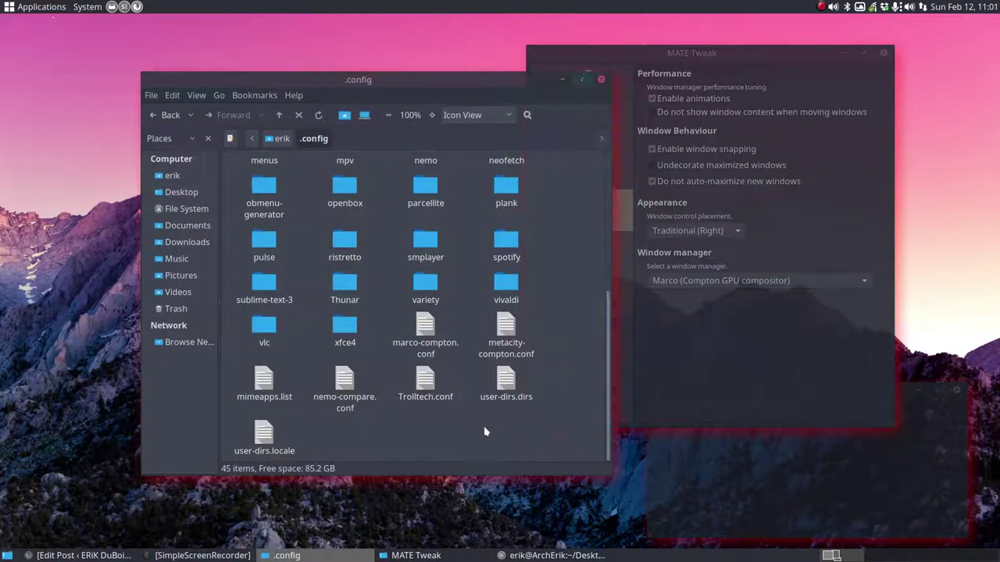
pyautogui.click(659, 368)
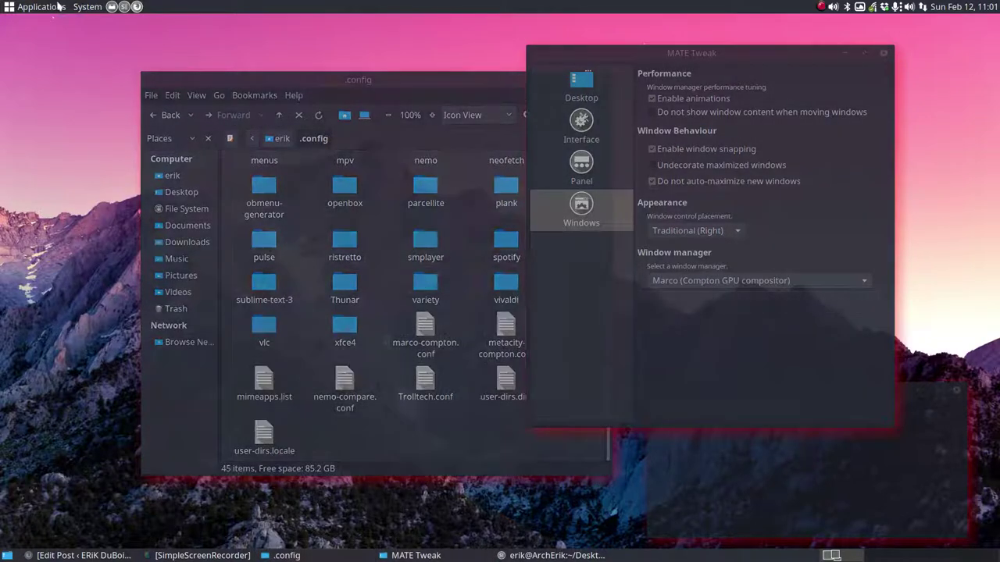
# Browse the Applications menu categories to examine their transparency and coloured shadows under Marco with Compton.
pyautogui.click(39, 7)
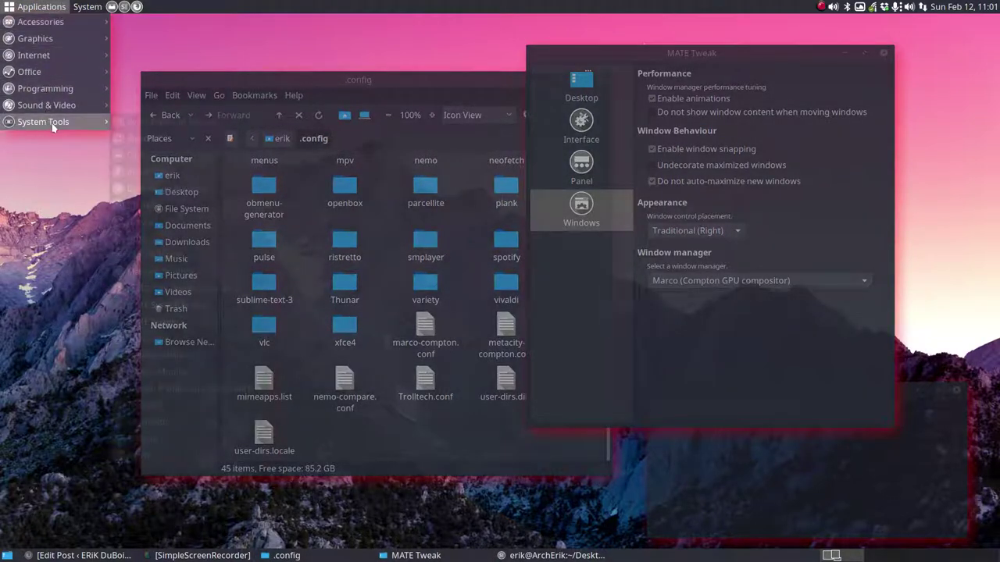
pyautogui.moveTo(85, 120)
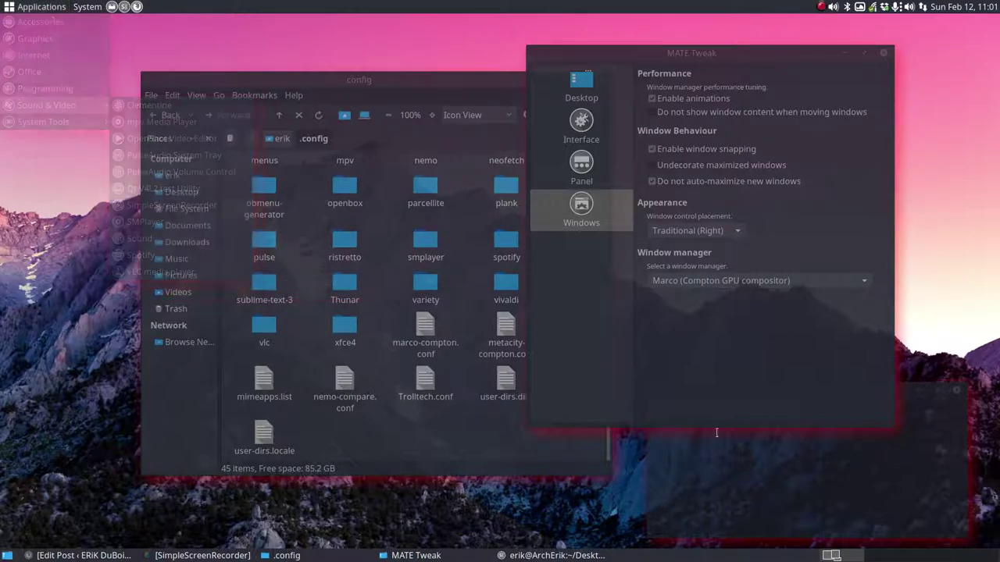
pyautogui.click(720, 496)
pyautogui.click(659, 377)
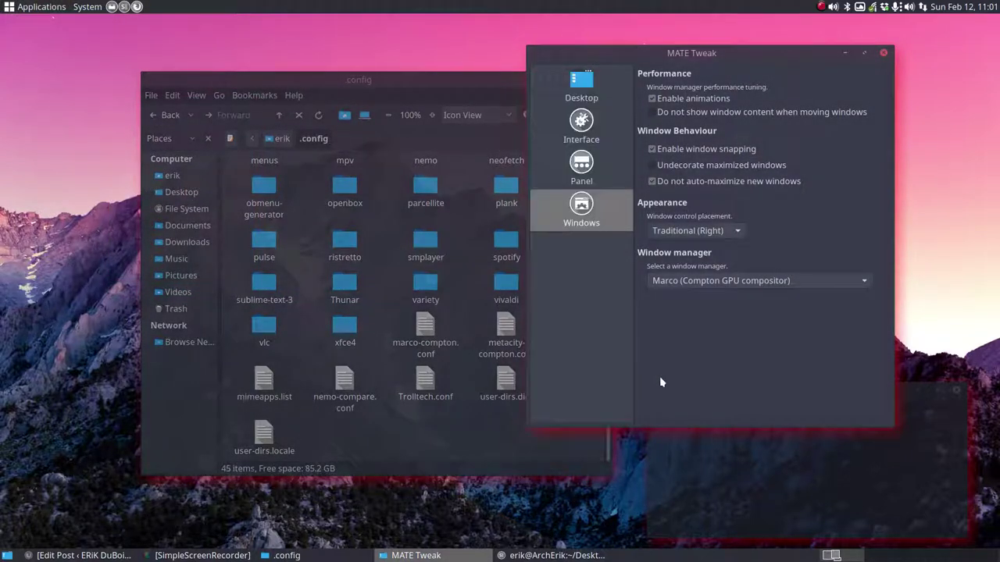
# Select marco-compton.conf in the .config folder and check the matching Marco (Compton GPU compositor) entry in the window manager list.
pyautogui.click(427, 428)
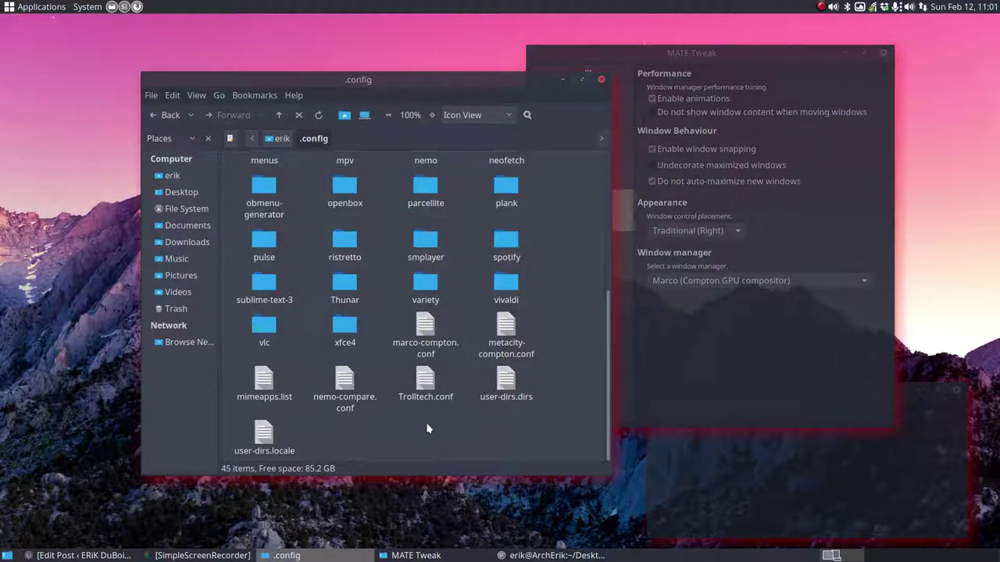
pyautogui.click(419, 333)
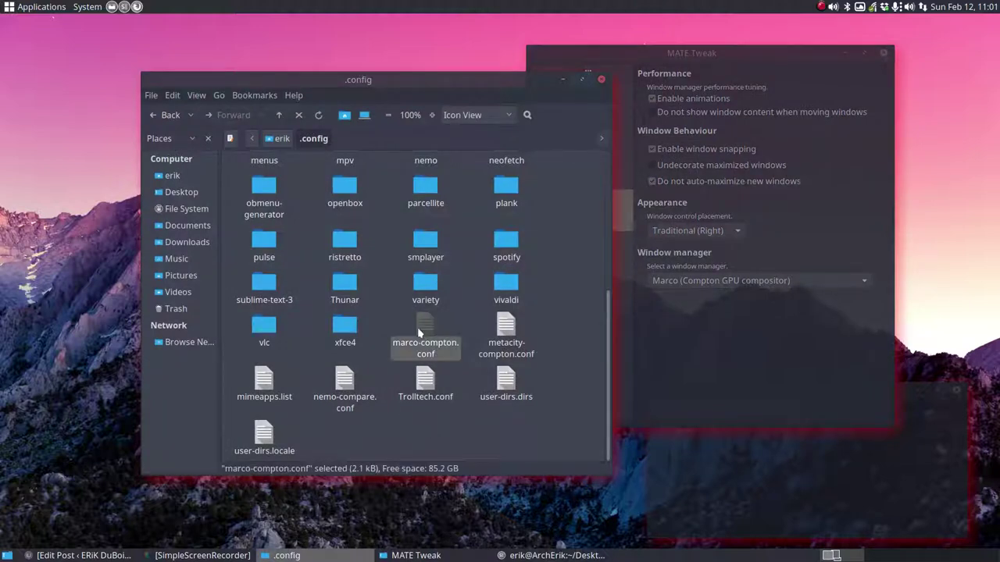
pyautogui.click(834, 324)
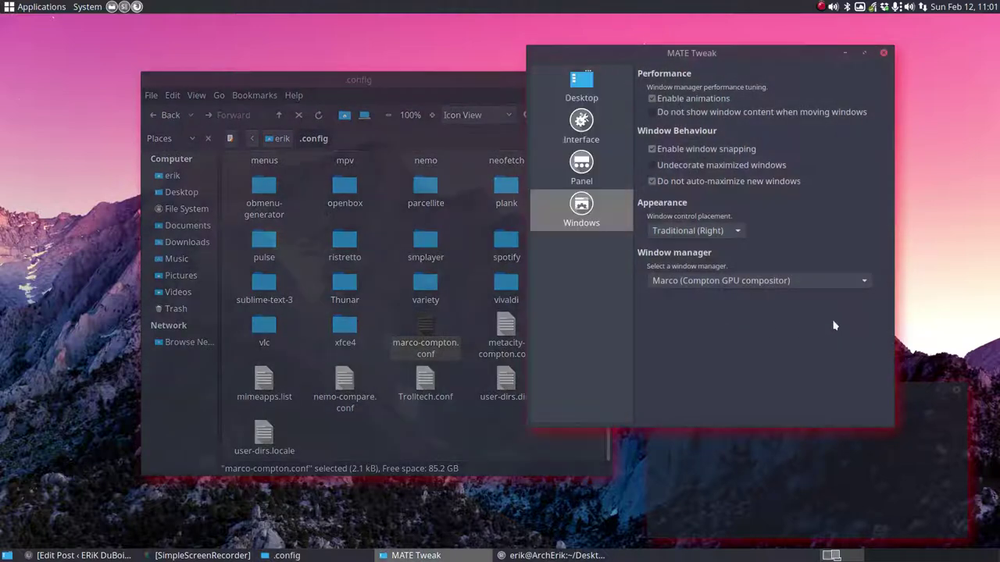
pyautogui.click(705, 283)
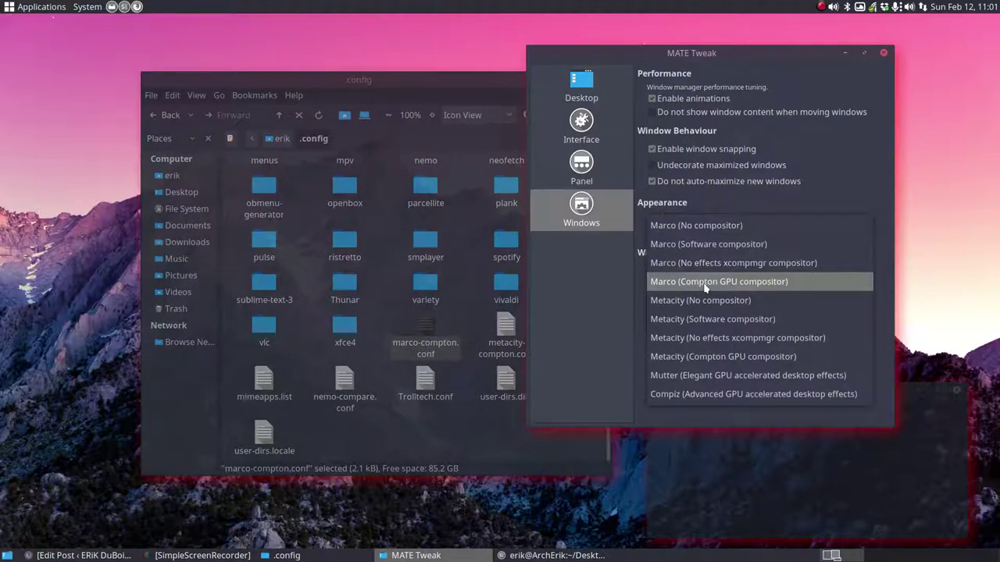
pyautogui.click(705, 286)
# Open marco-compton.conf, review its Shadow, Opacity and Fading sections, and close the file.
pyautogui.doubleClick(425, 332)
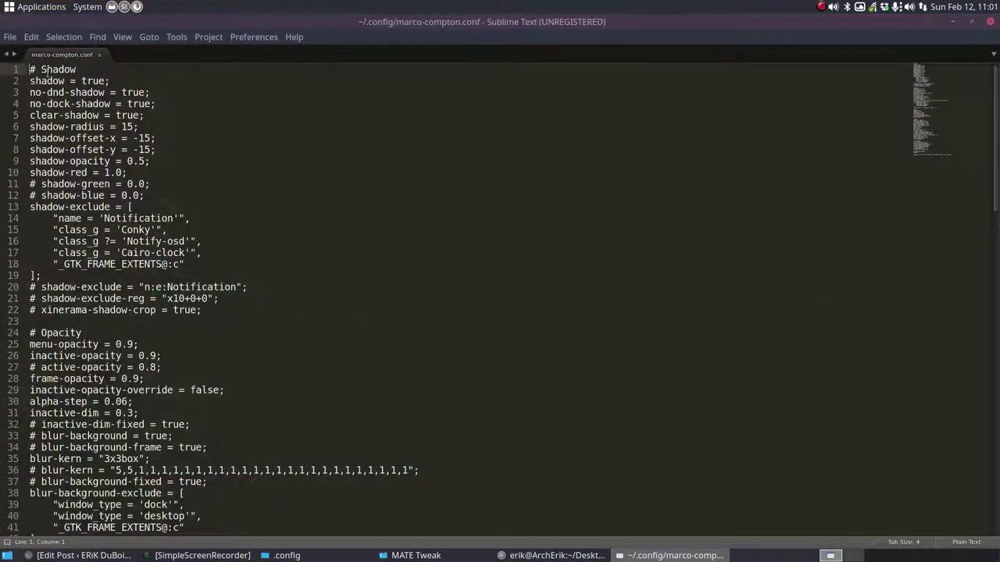
pyautogui.moveTo(46, 74); pyautogui.dragTo(87, 85)
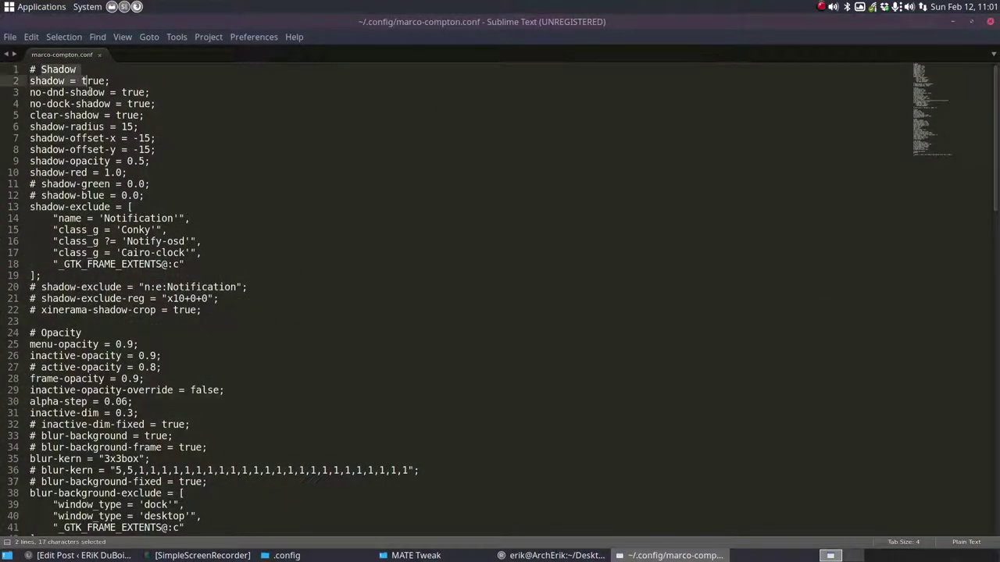
pyautogui.moveTo(90, 334); pyautogui.dragTo(30, 334)
pyautogui.scroll(-5, 107, 398)
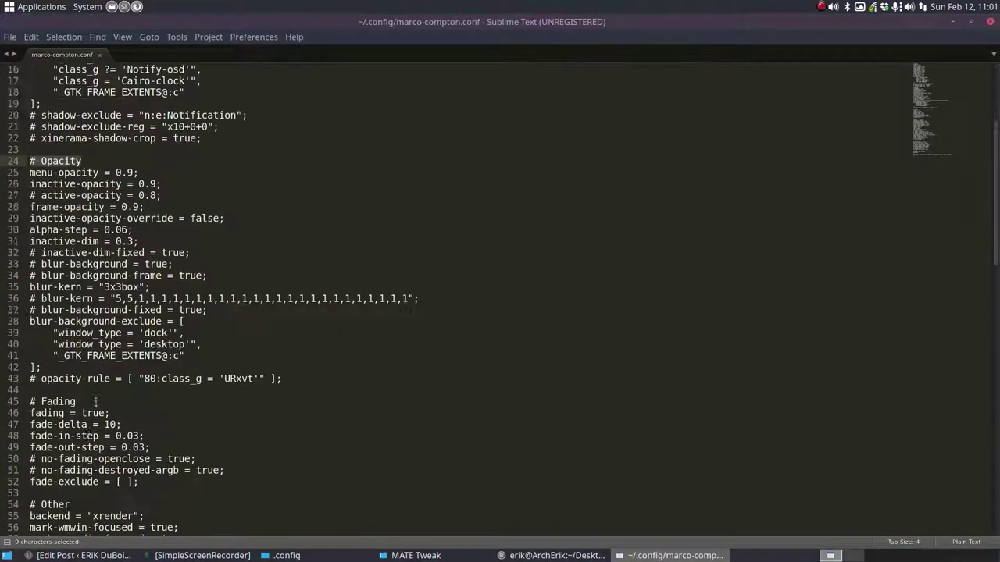
pyautogui.moveTo(78, 374); pyautogui.dragTo(30, 367)
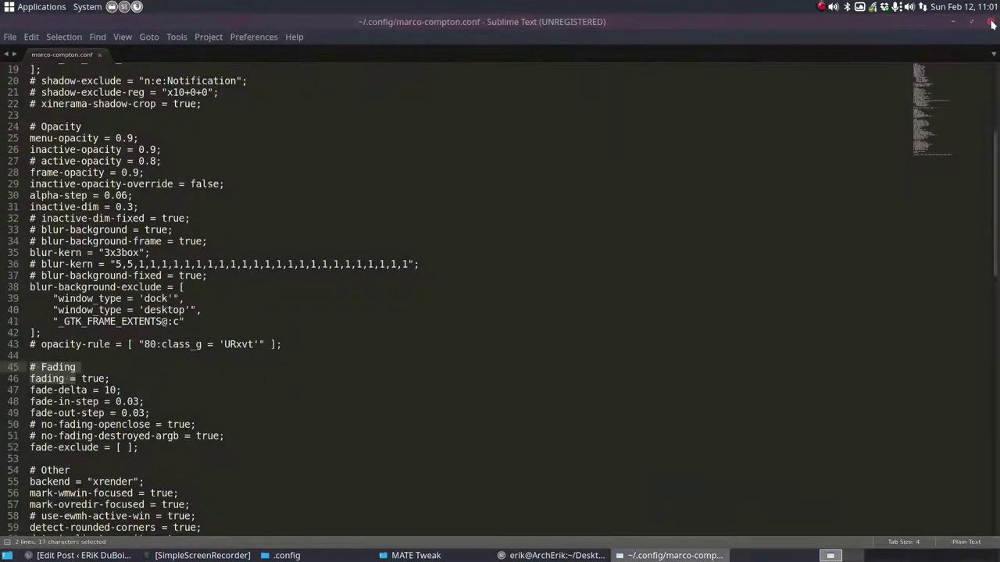
pyautogui.click(992, 23)
# Switch the window manager to Metacity (No compositor) and check how the desktop and System menu look.
pyautogui.click(699, 282)
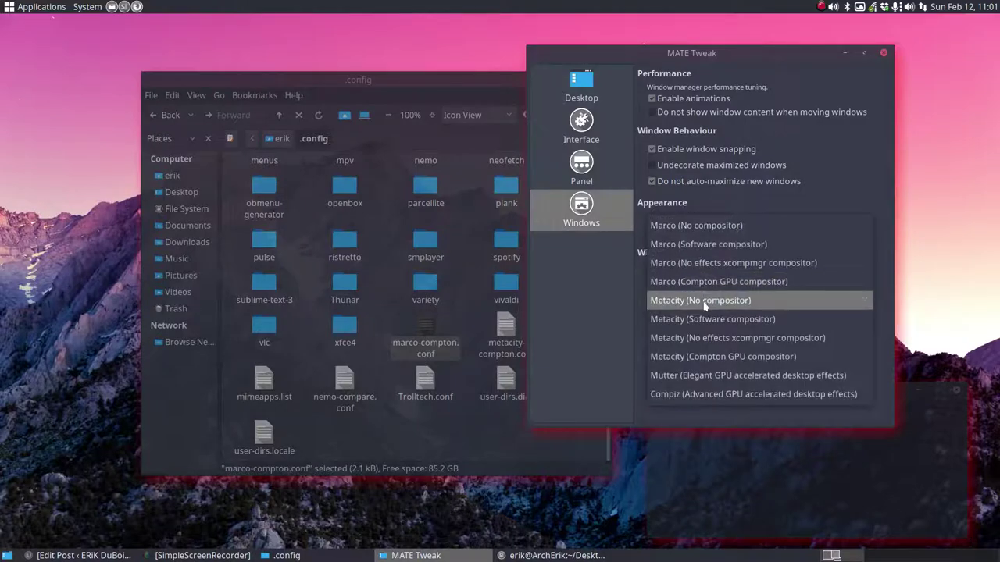
pyautogui.click(704, 303)
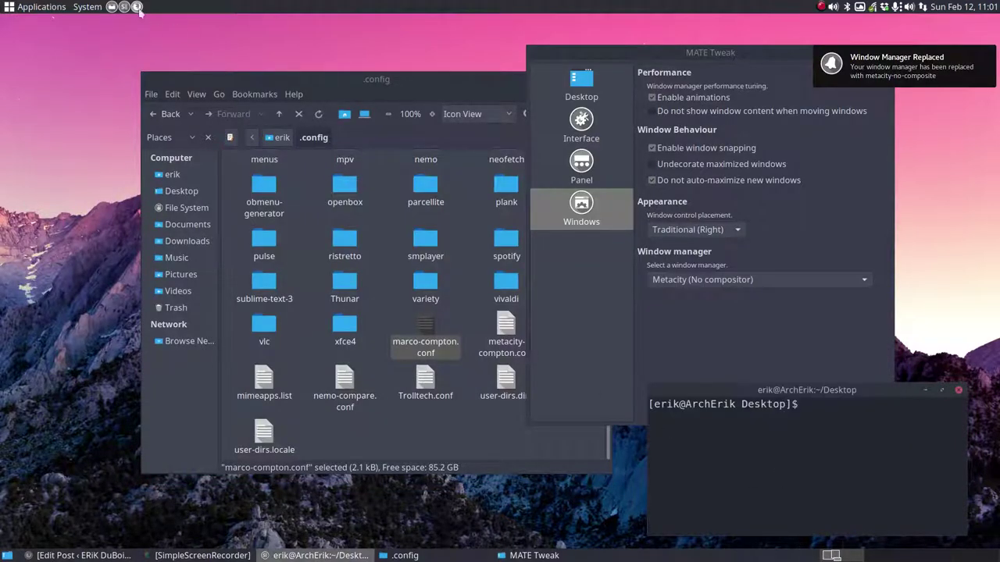
pyautogui.click(89, 8)
# Switch the window manager to Metacity (Software compositor) and check the terminal's transparency and the Applications menu.
pyautogui.click(718, 280)
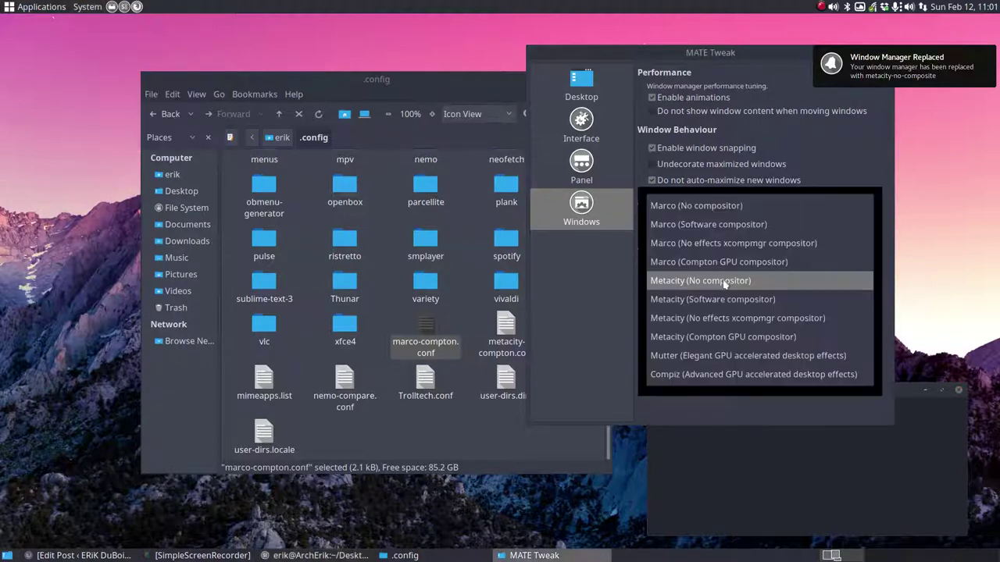
pyautogui.click(726, 298)
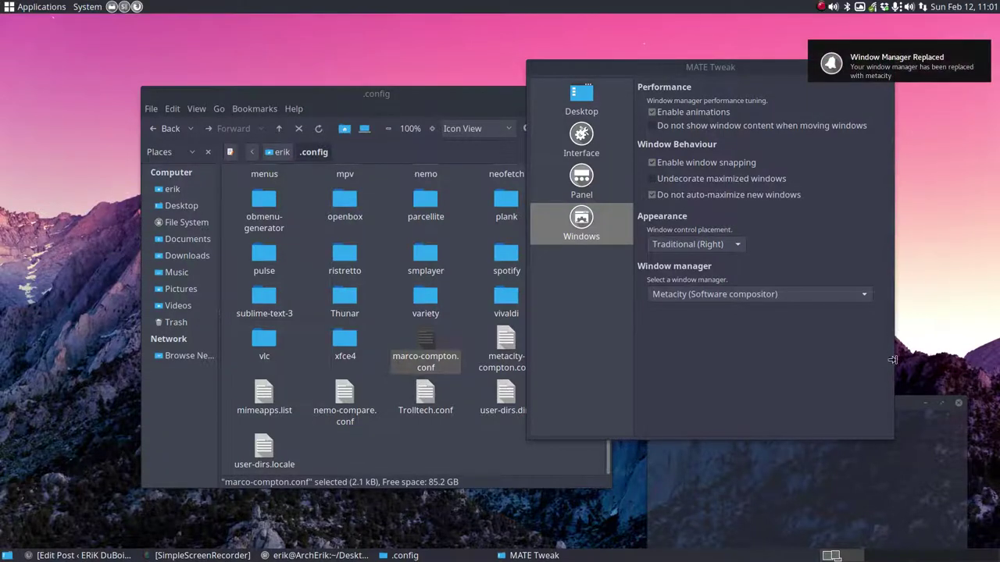
pyautogui.click(813, 475)
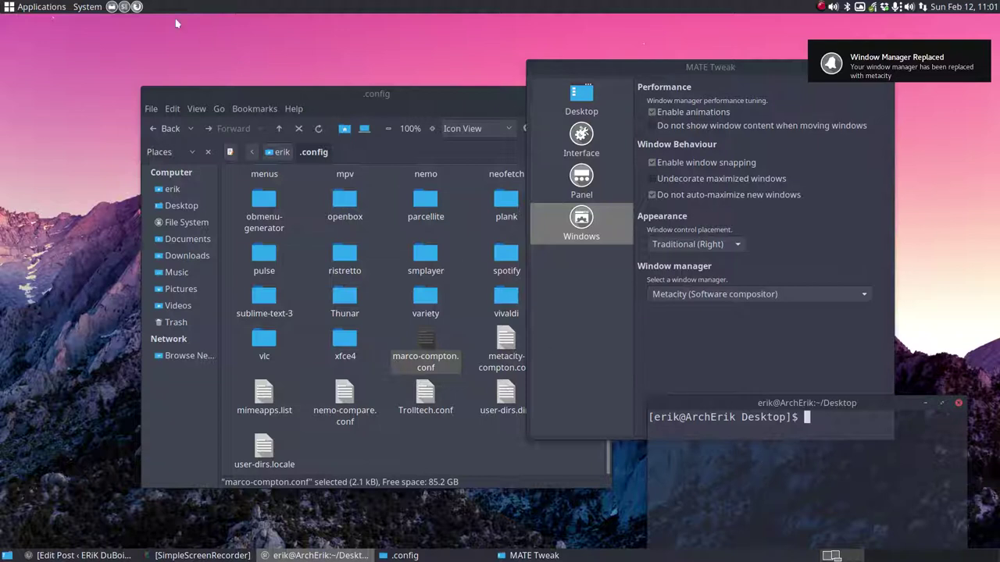
pyautogui.click(38, 7)
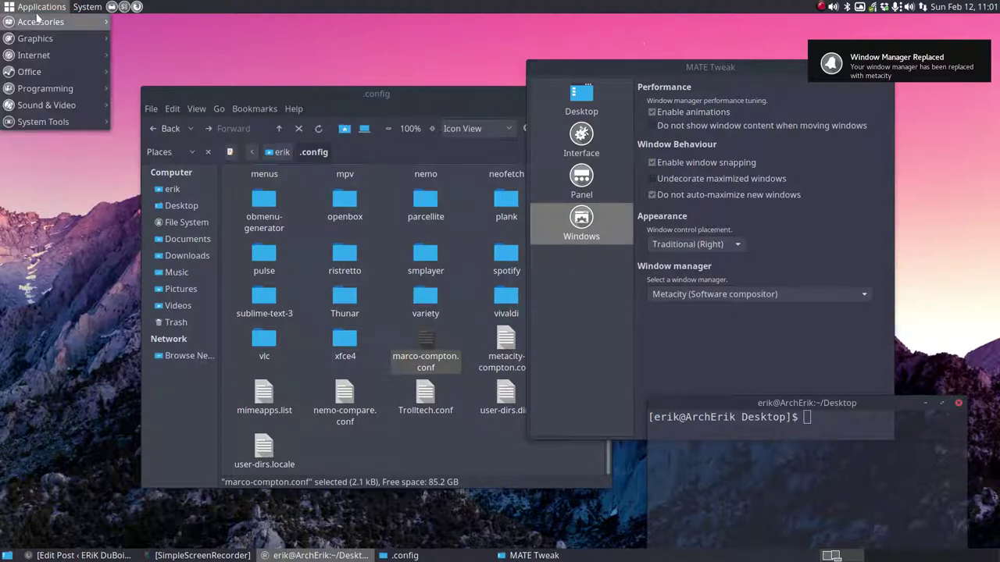
pyautogui.moveTo(37, 17)
pyautogui.click(646, 280)
# Switch the window manager to Metacity (No effects xcompmgr compositor) and check the look of the Applications menu.
pyautogui.click(687, 294)
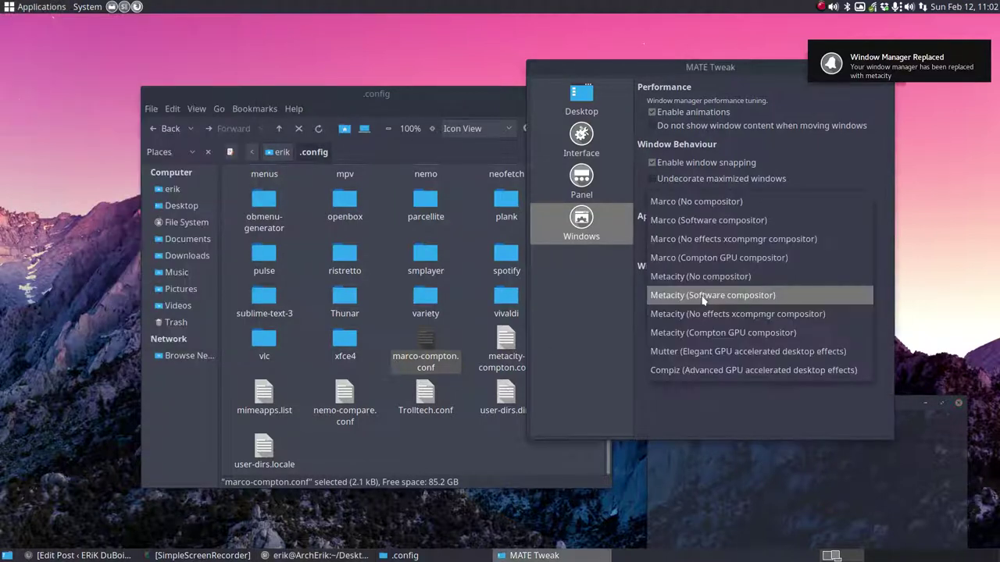
pyautogui.click(708, 313)
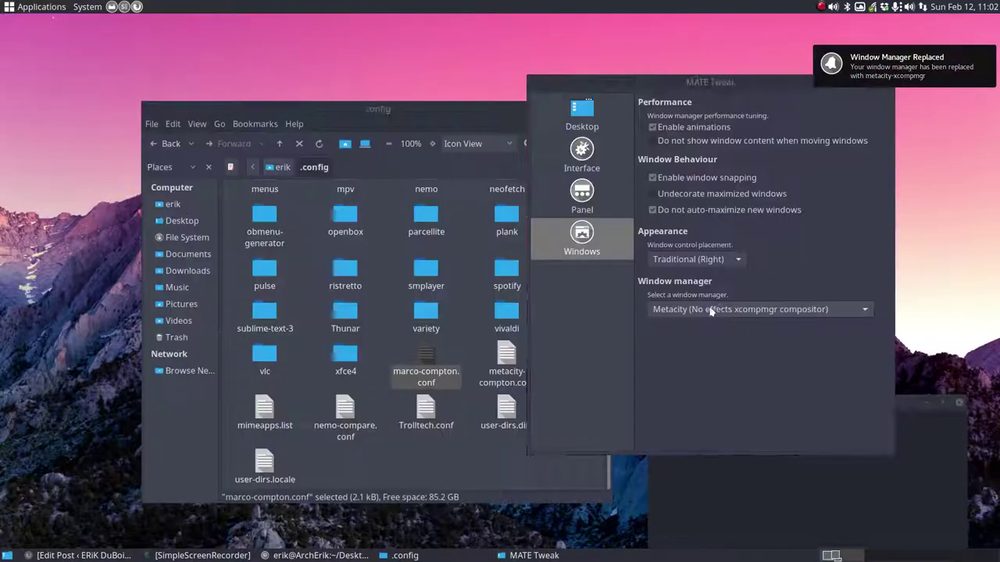
pyautogui.click(21, 5)
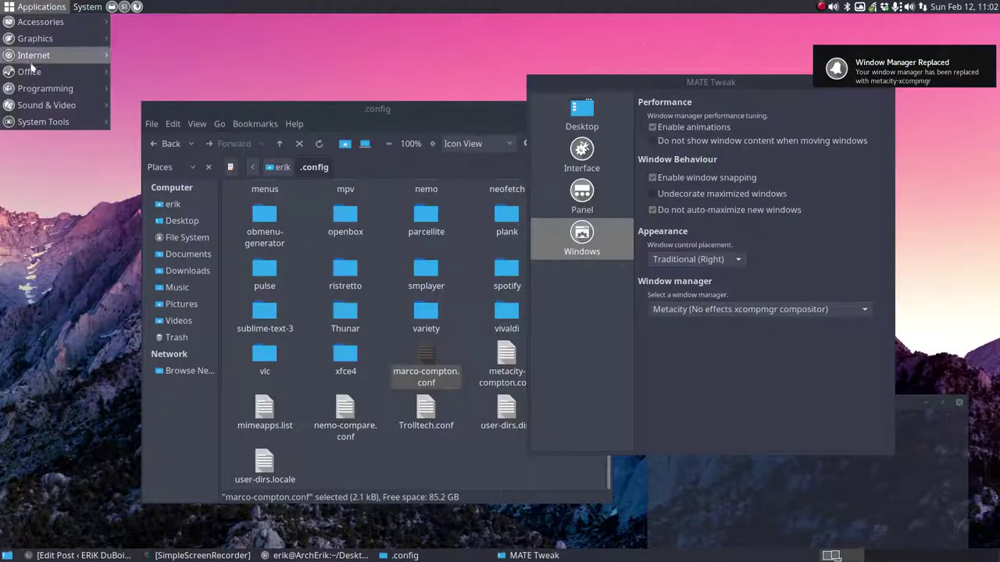
pyautogui.click(778, 374)
# Switch to and keep Metacity (Compton GPU compositor), and select its matching metacity-compton.conf in the .config folder.
pyautogui.click(723, 311)
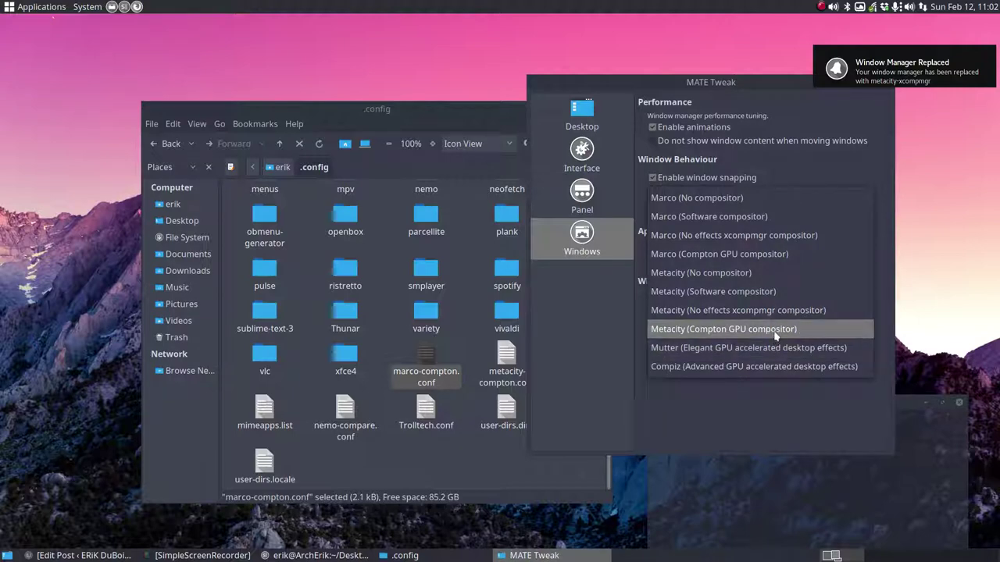
pyautogui.click(776, 332)
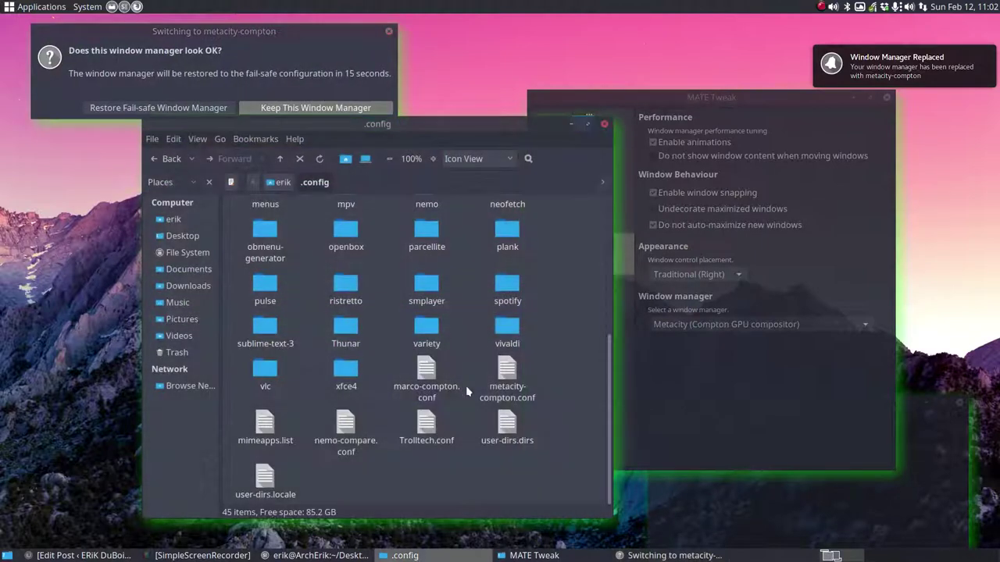
pyautogui.click(509, 384)
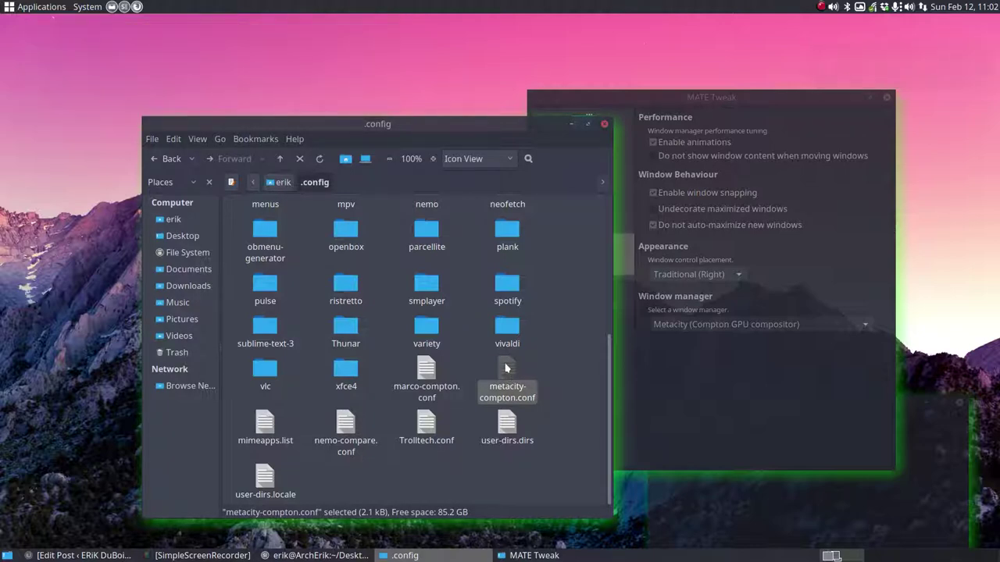
# Switch the window manager to Mutter and test its effects by moving the .config window clear of MATE Tweak and opening the Applications menu.
pyautogui.click(730, 370)
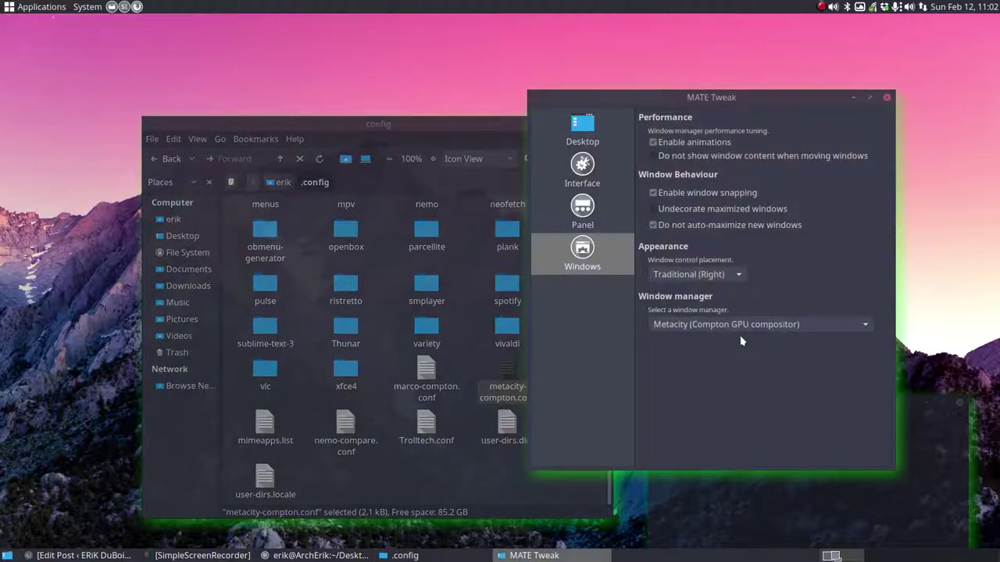
pyautogui.click(744, 333)
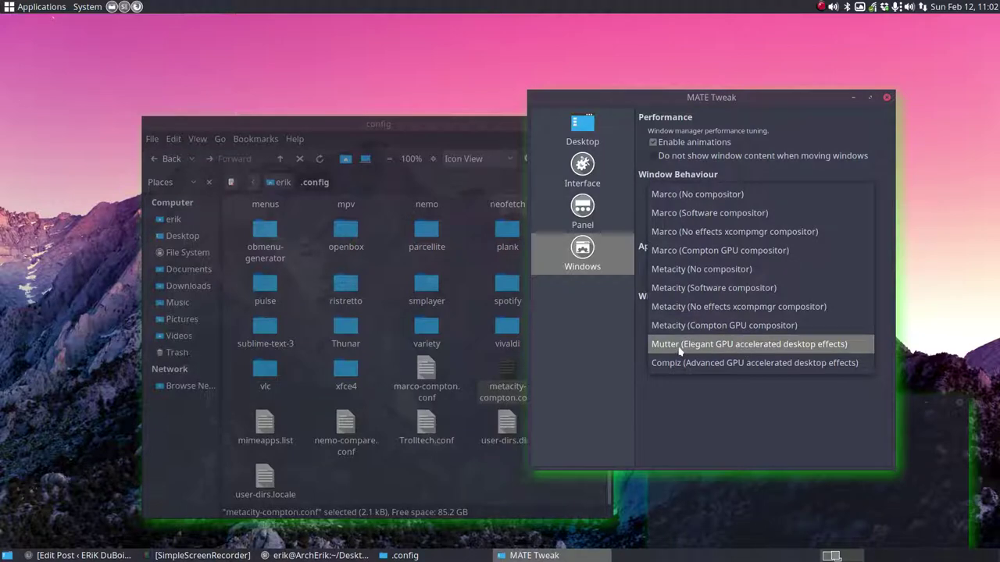
pyautogui.click(742, 349)
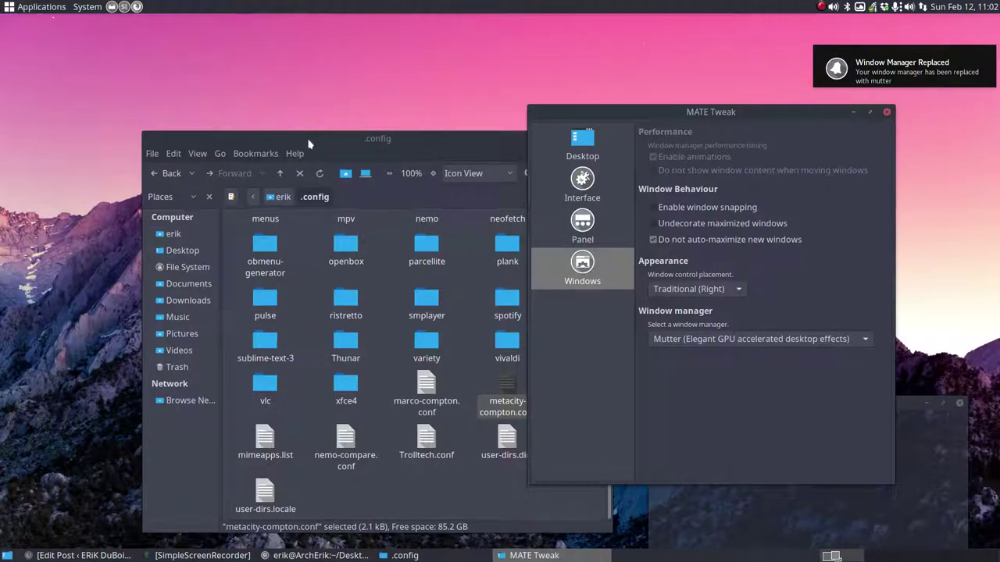
pyautogui.moveTo(308, 143); pyautogui.dragTo(205, 85)
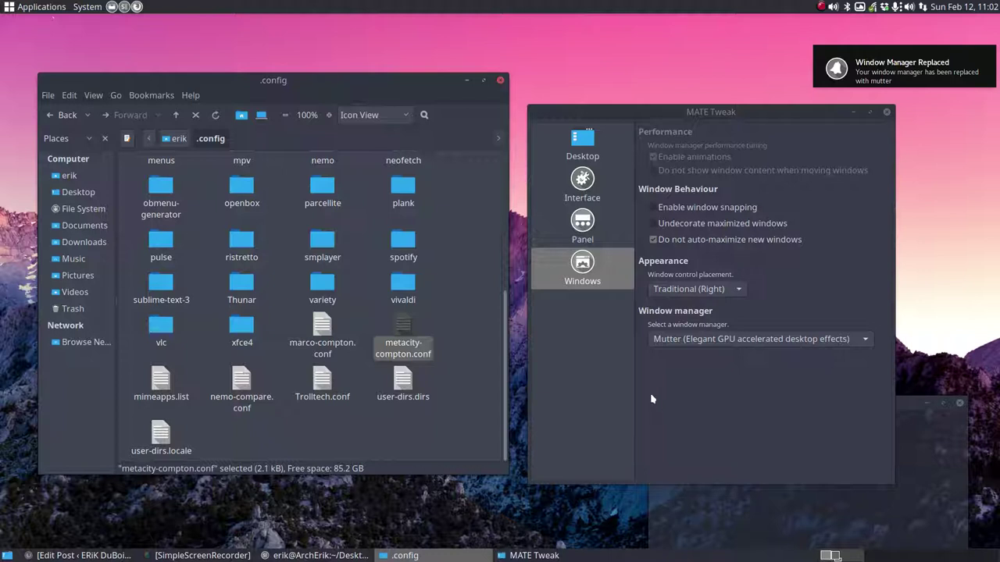
pyautogui.click(793, 514)
pyautogui.click(48, 5)
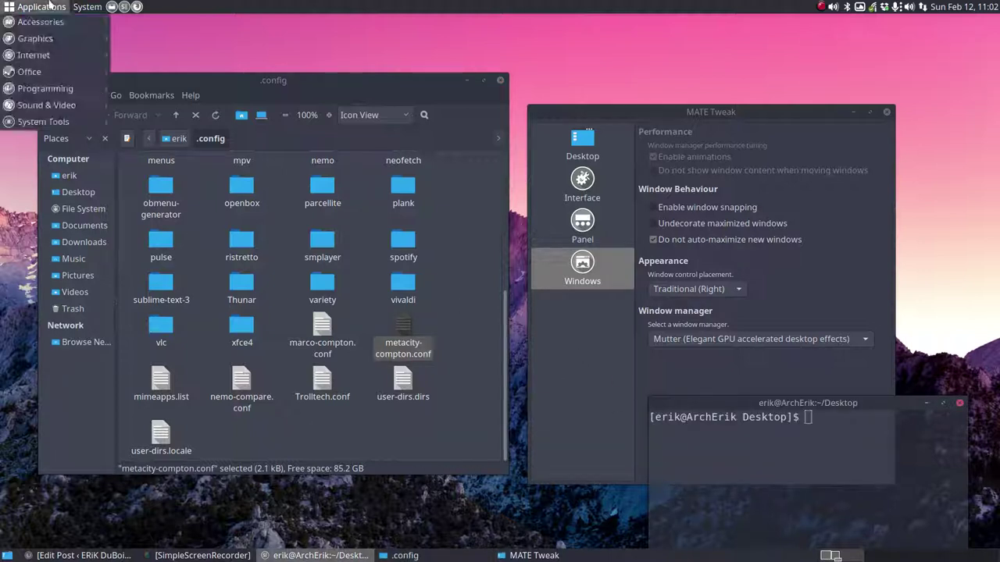
pyautogui.click(708, 343)
# Switch to and keep Compiz, and test its effects by moving, maximizing and restoring the MATE Tweak window.
pyautogui.click(716, 340)
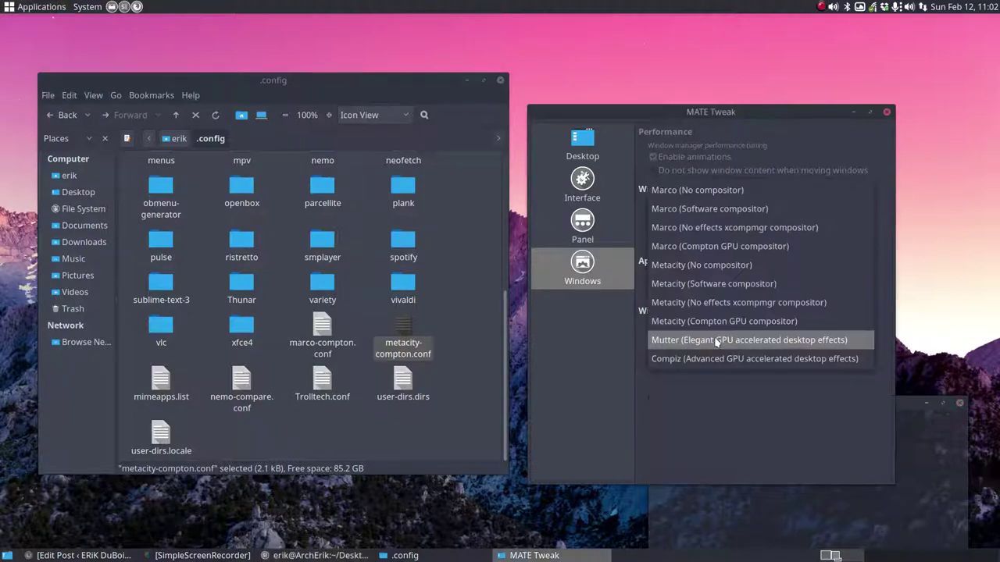
pyautogui.click(717, 361)
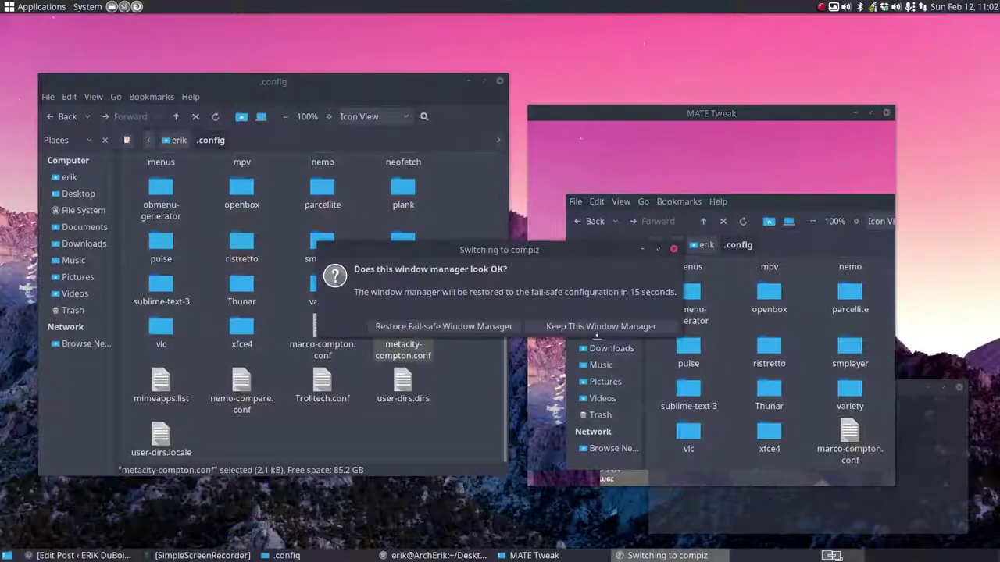
pyautogui.click(598, 329)
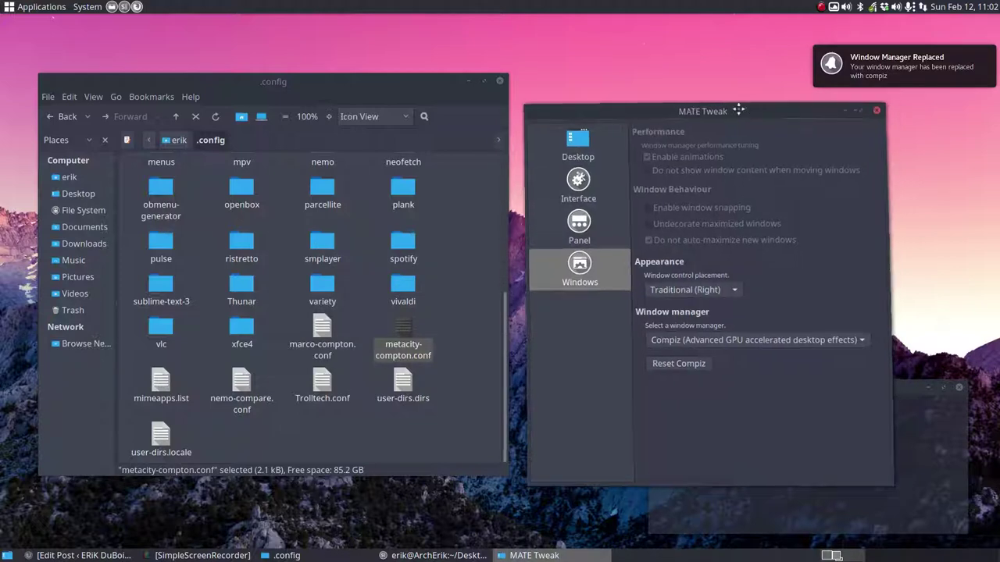
pyautogui.moveTo(757, 118); pyautogui.dragTo(717, 126)
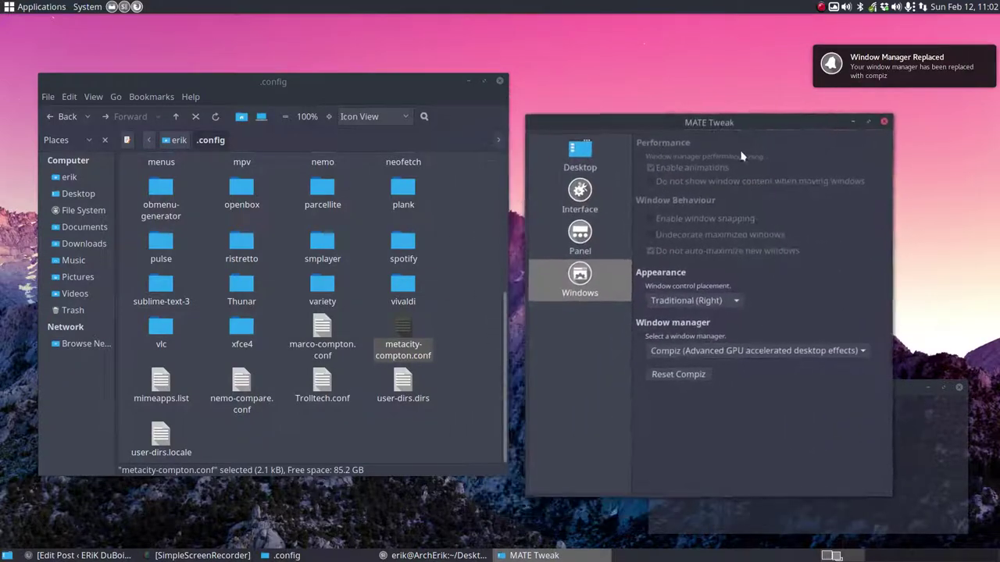
pyautogui.doubleClick(717, 119)
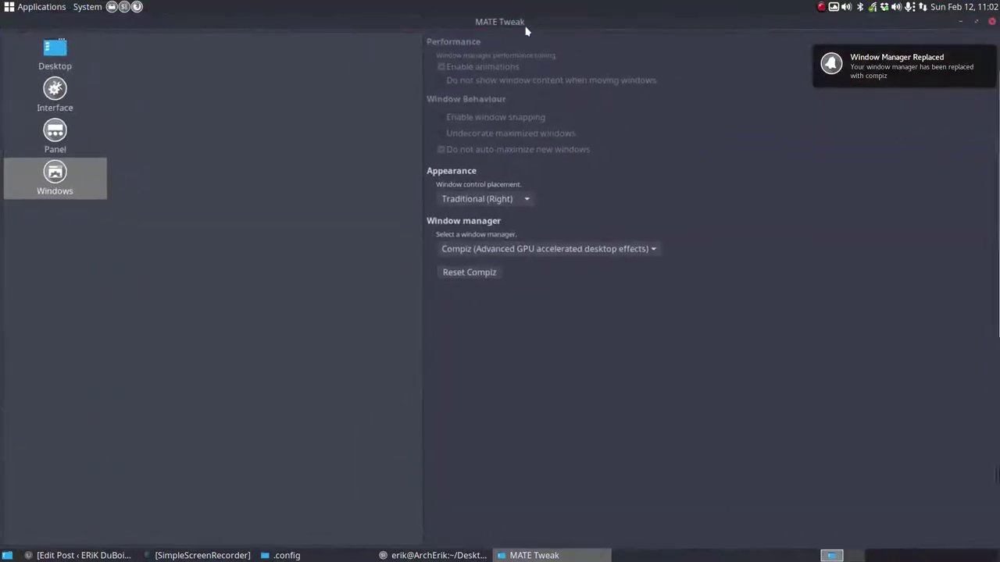
pyautogui.moveTo(526, 29); pyautogui.dragTo(699, 84)
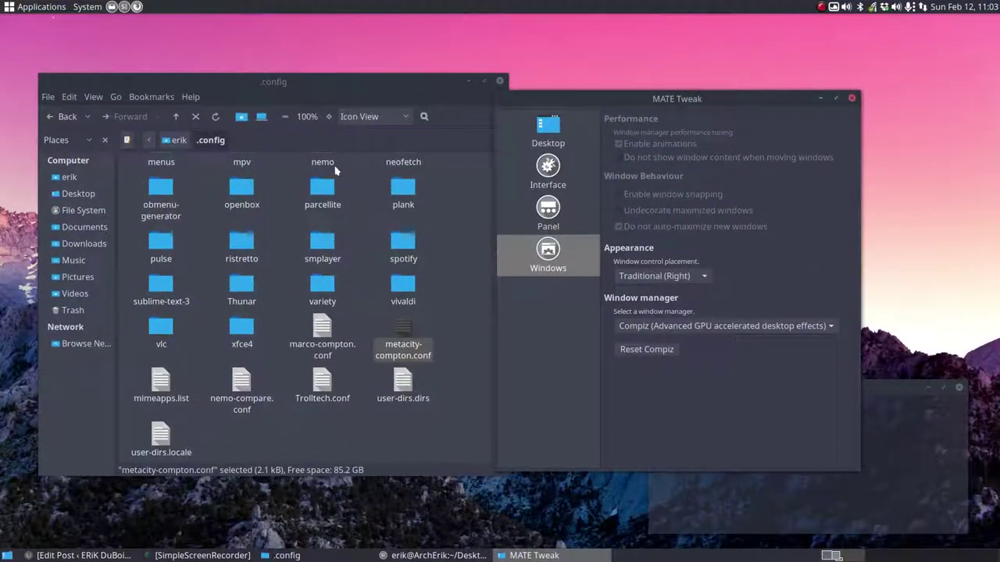
# Return the window manager from Compiz to Metacity (Compton GPU compositor) and keep it.
pyautogui.click(652, 327)
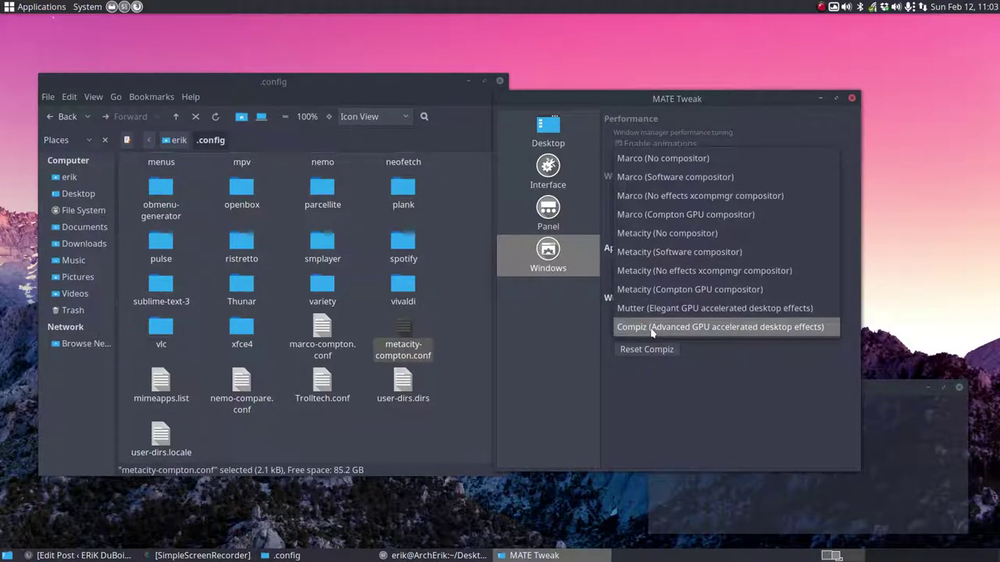
pyautogui.click(684, 290)
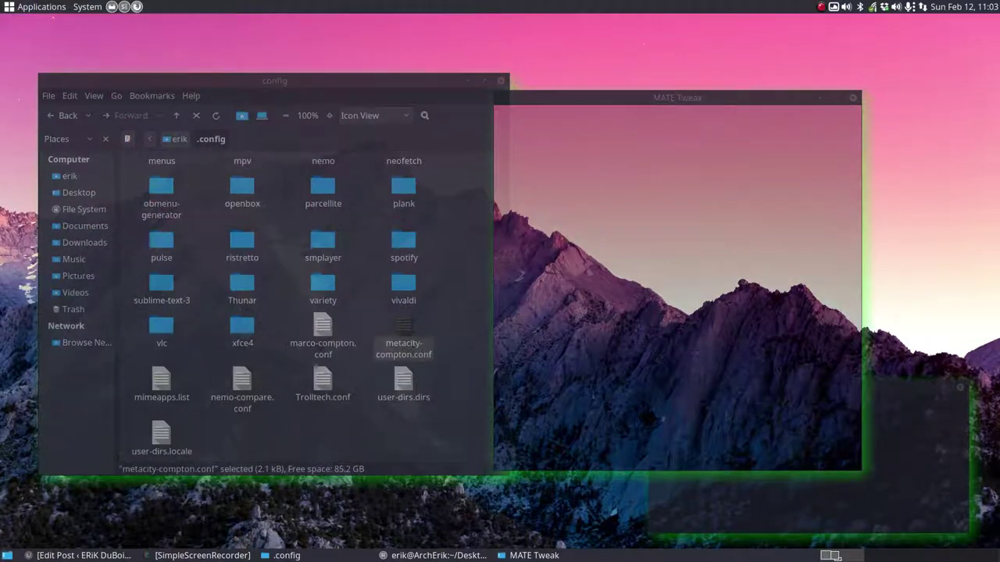
pyautogui.click(461, 332)
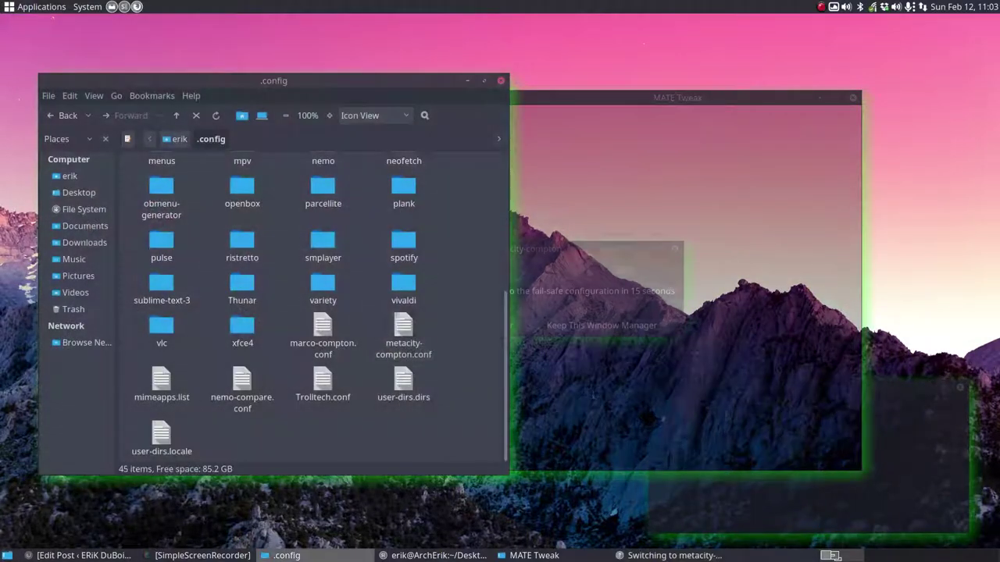
pyautogui.click(601, 325)
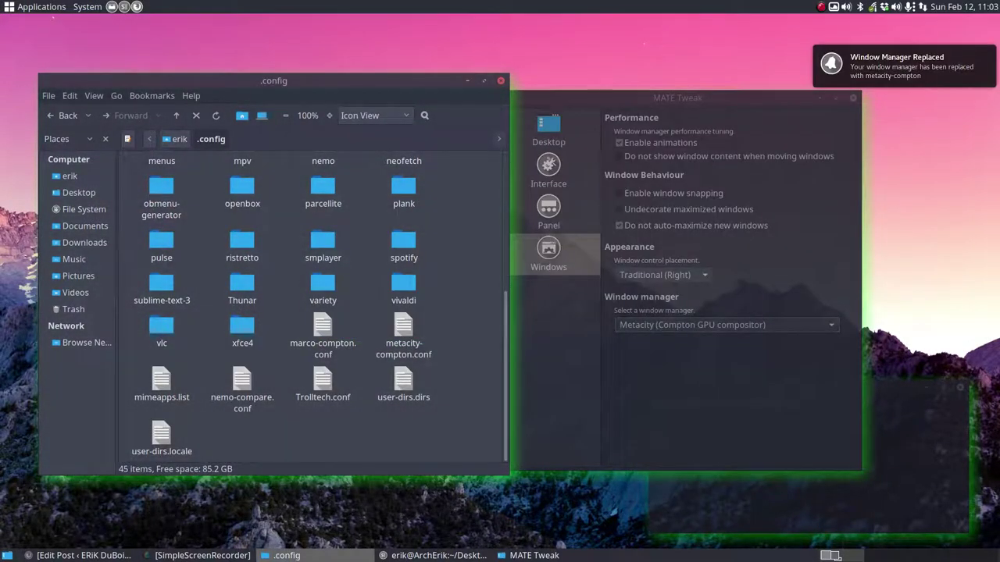
# Comment out the shadow-green line with # in metacity-compton.conf, save the file and close the editor.
pyautogui.doubleClick(395, 324)
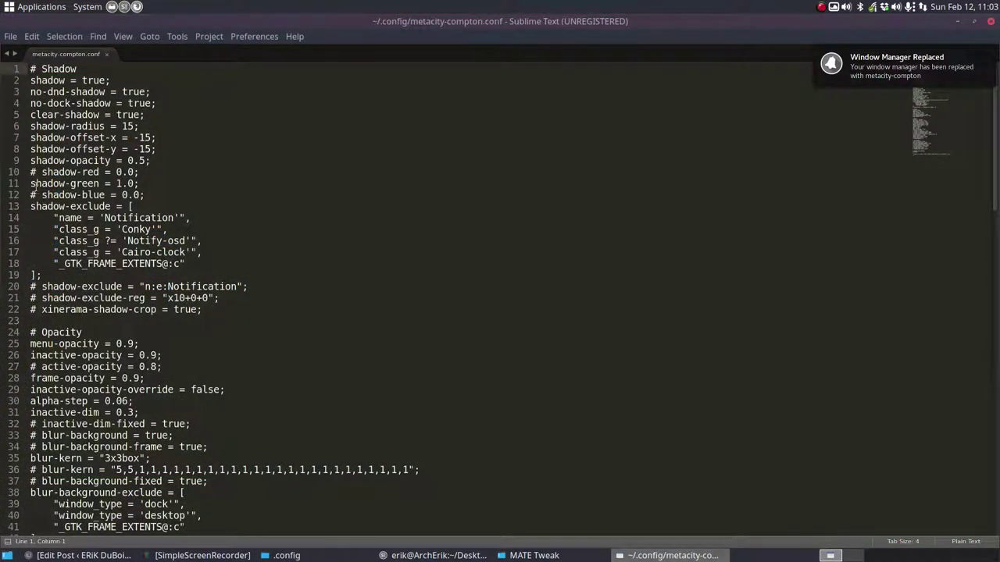
pyautogui.click(31, 183)
pyautogui.write('#')
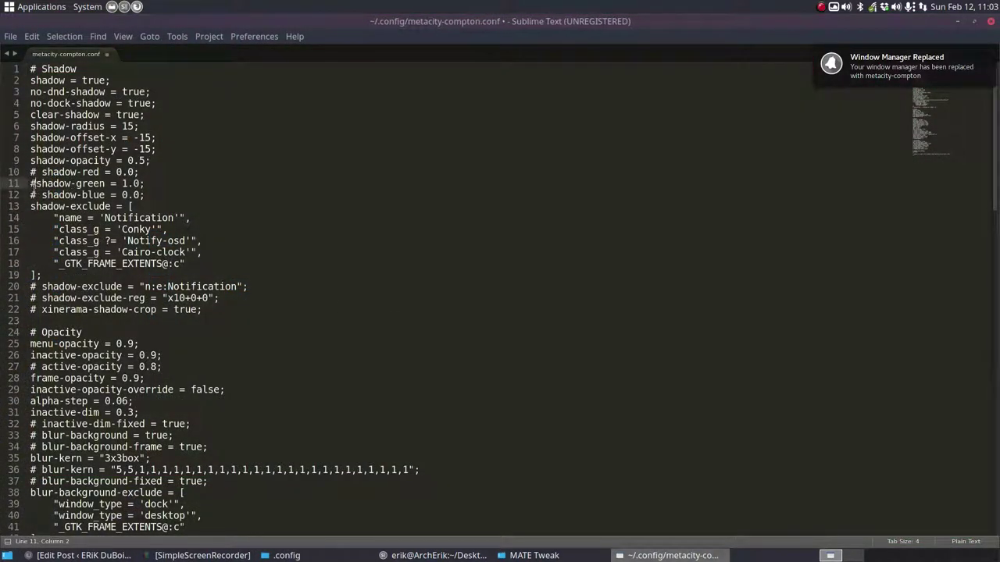
pyautogui.hotkey('ctrl', 's')
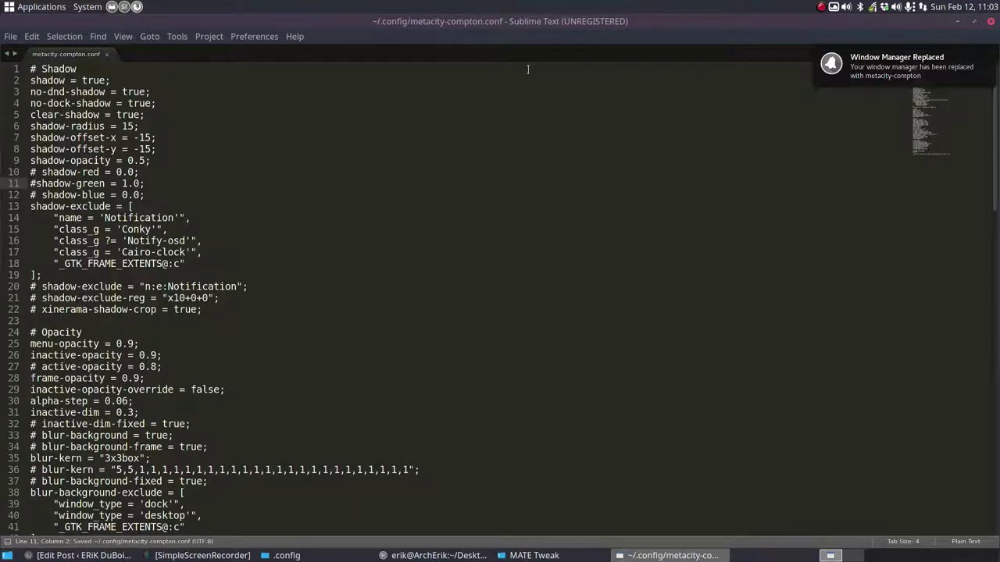
pyautogui.hotkey('ctrl', 'q')
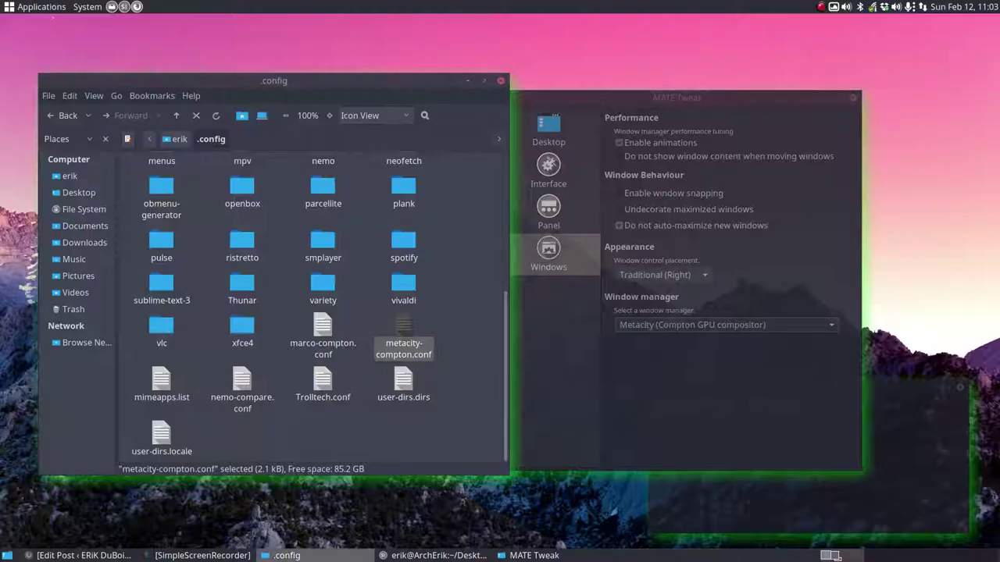
# Switch the window manager to Metacity with xcompmgr and back to Metacity (Compton GPU compositor) to reload its edited configuration.
pyautogui.click(726, 325)
pyautogui.click(687, 306)
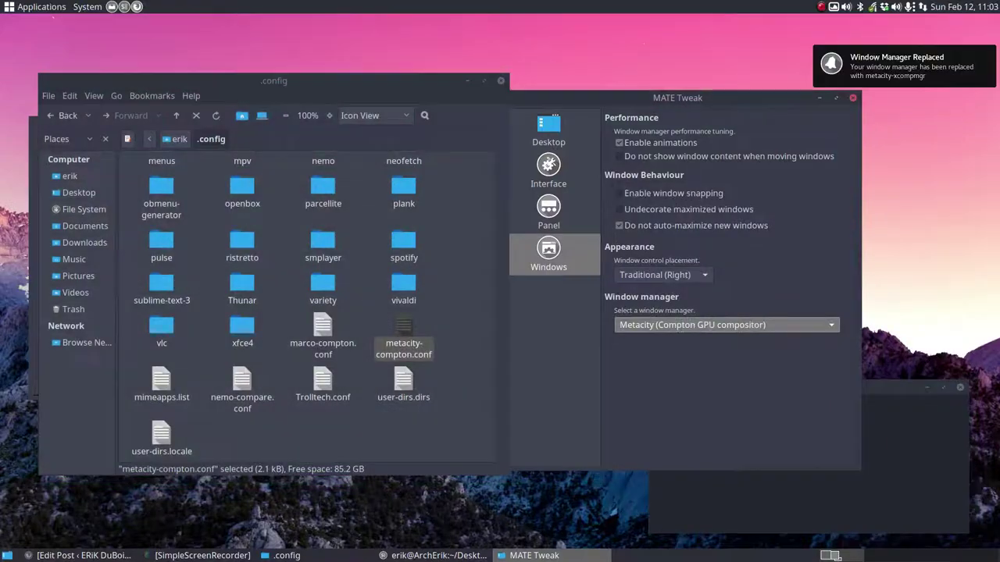
pyautogui.click(727, 339)
pyautogui.click(722, 360)
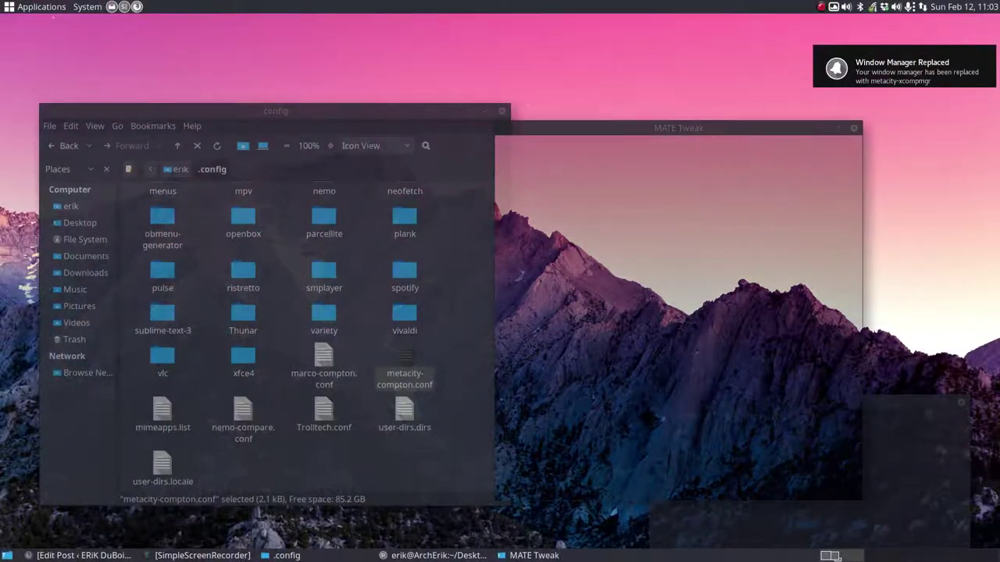
pyautogui.click(602, 328)
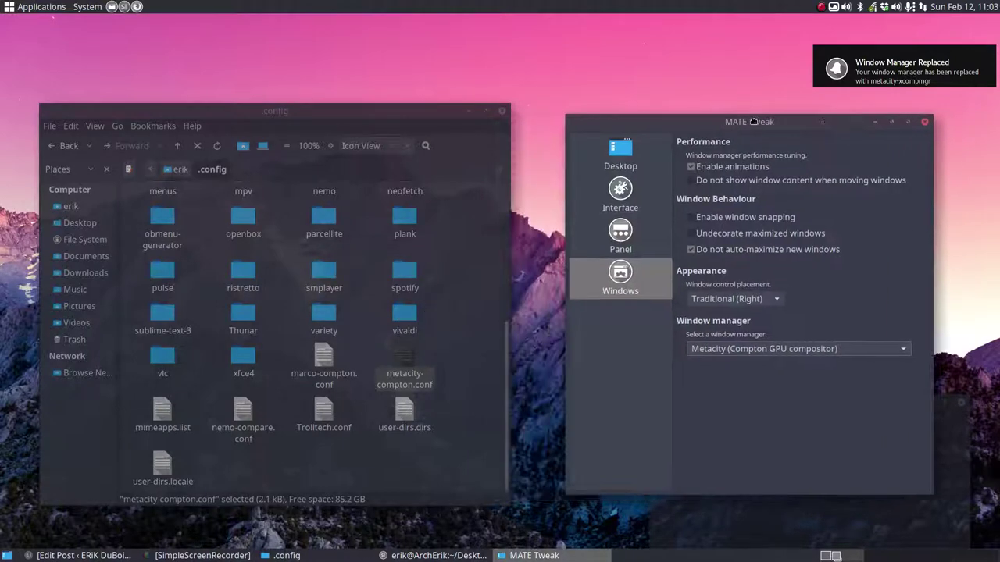
# Compare the shadows while switching focus between the .config and MATE Tweak windows, and select marco-compton.conf and metacity-compton.conf together.
pyautogui.click(468, 312)
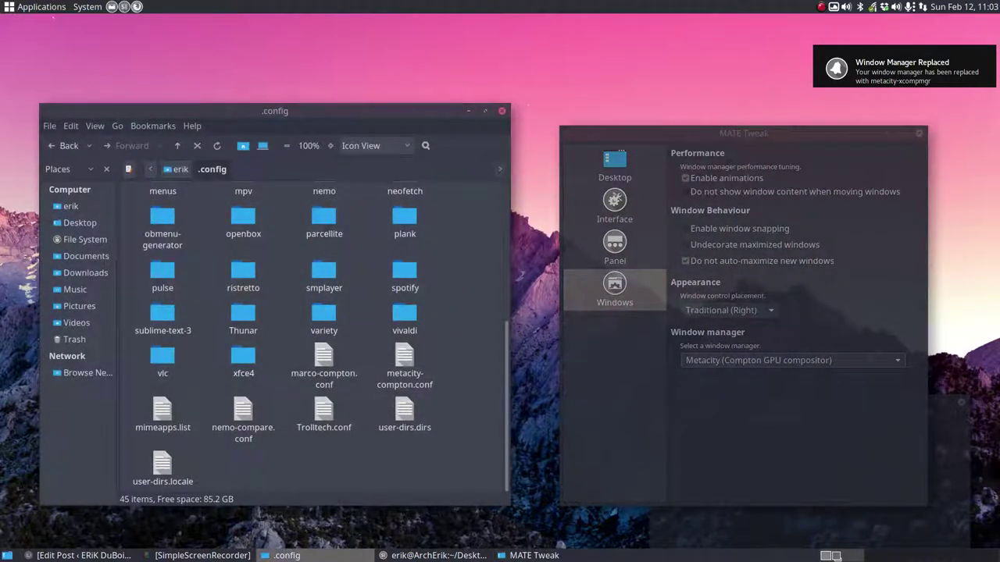
pyautogui.click(593, 278)
pyautogui.click(469, 312)
pyautogui.click(910, 435)
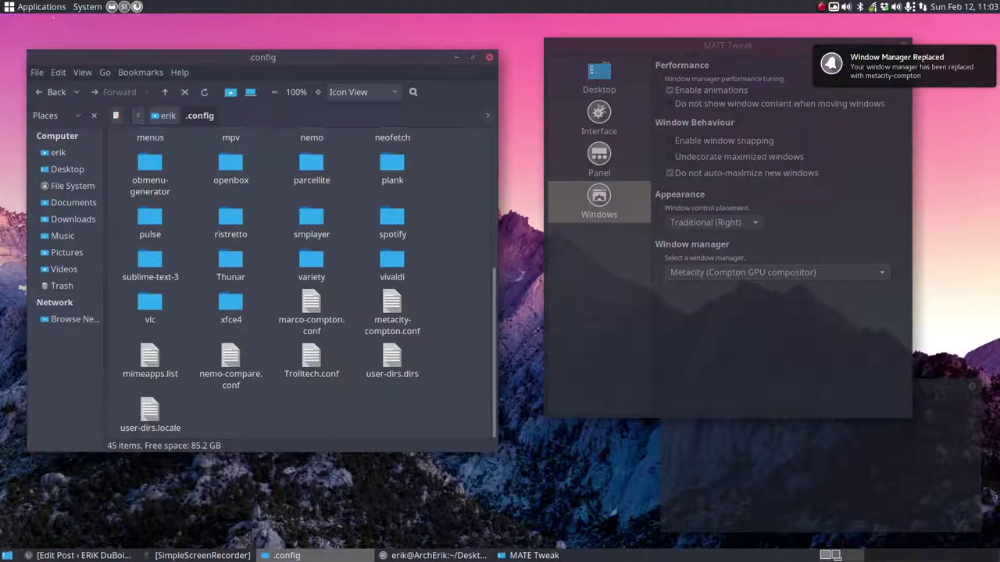
pyautogui.moveTo(297, 290); pyautogui.dragTo(387, 301)
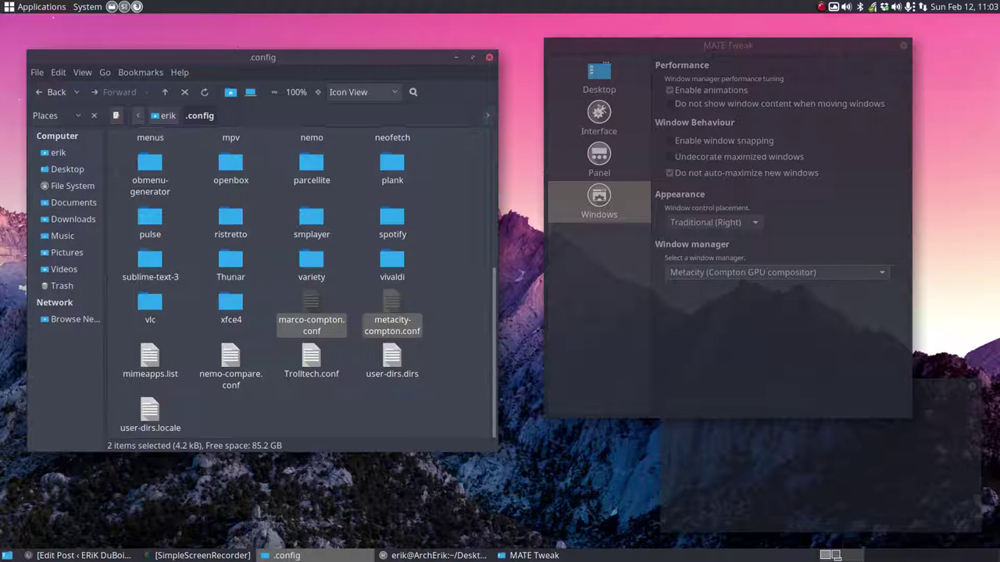